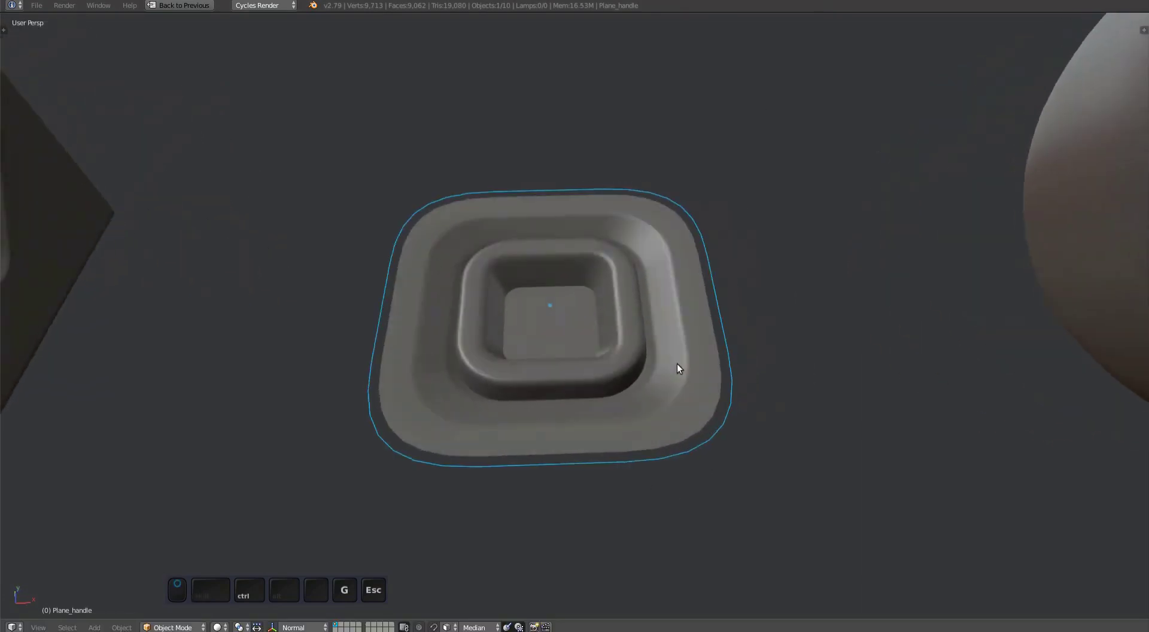
# Isolate the outer base plate in top view and add a vertical loop cut on the right side of its lower edge
pyautogui.moveTo(677, 363); pyautogui.dragTo(605, 377, button='middle')
pyautogui.rightClick(673, 376)
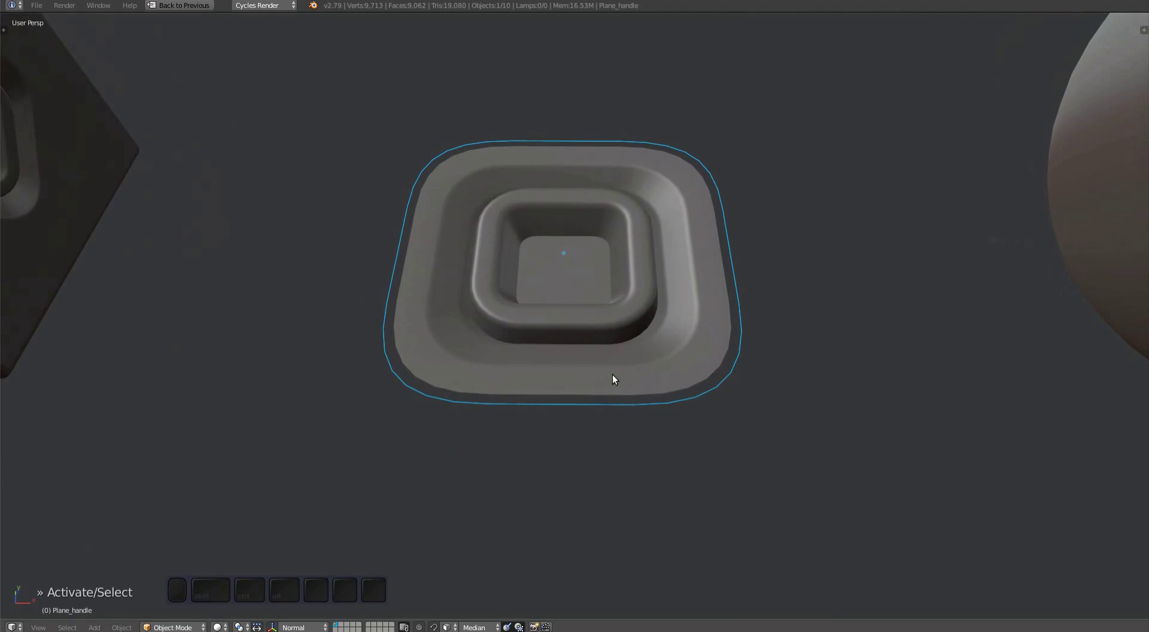
pyautogui.click(608, 360)
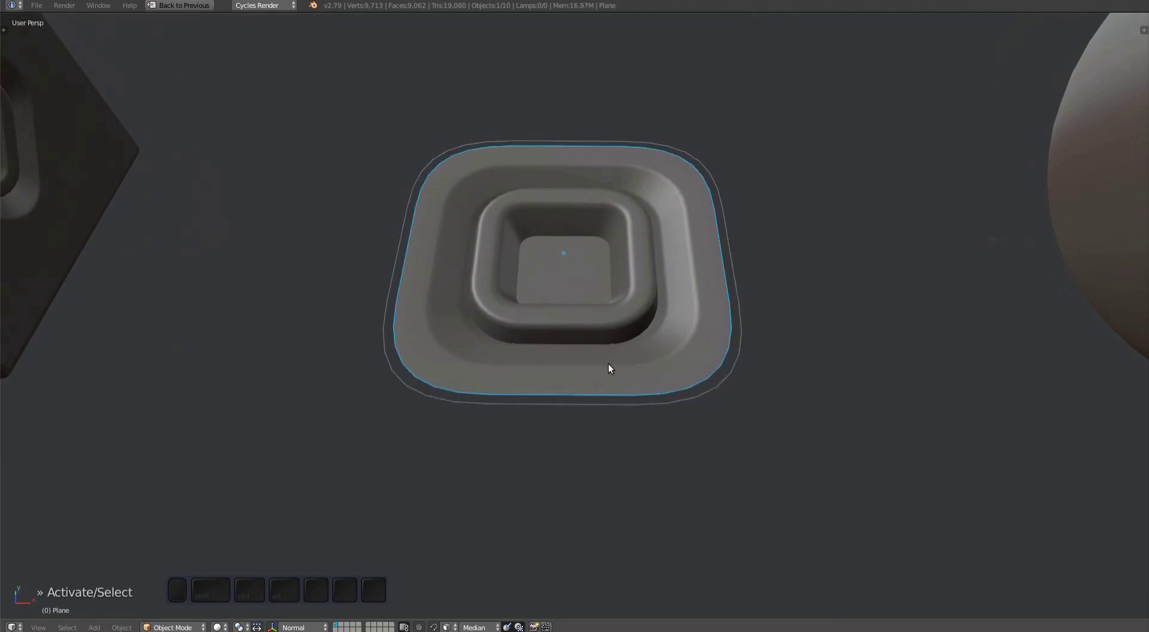
pyautogui.press('KP_7')
pyautogui.press('KP_Divide')
pyautogui.press('Tab')
pyautogui.scroll(2, 633, 404)
pyautogui.press('a')
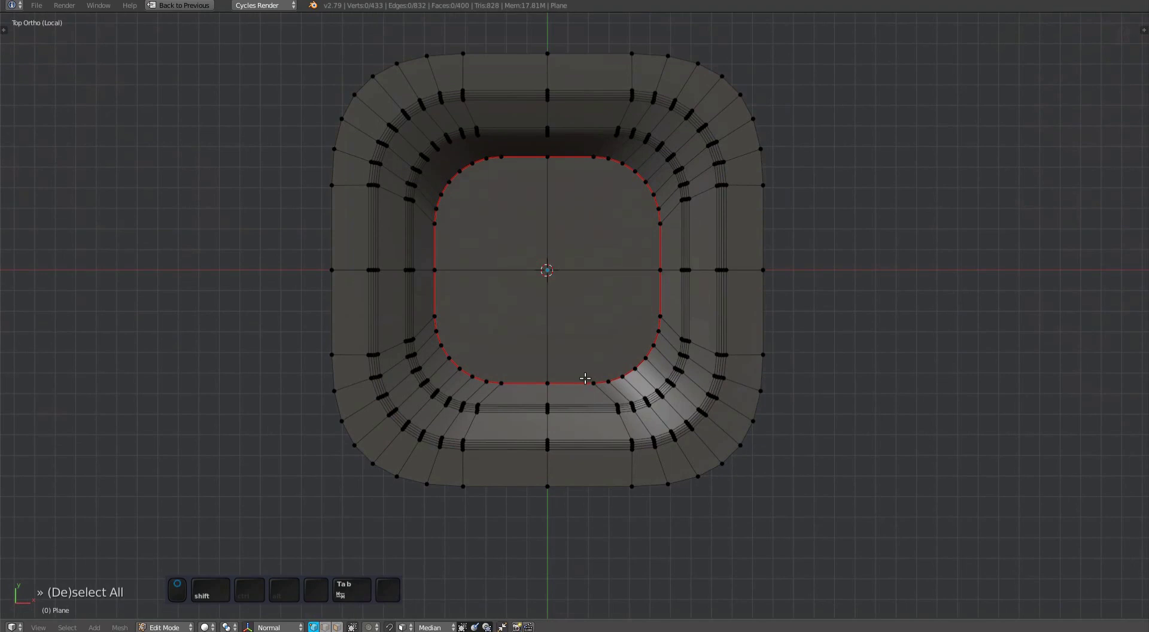
pyautogui.hotkey('ctrl', 'r')
pyautogui.click(586, 422)
pyautogui.press('Tab')
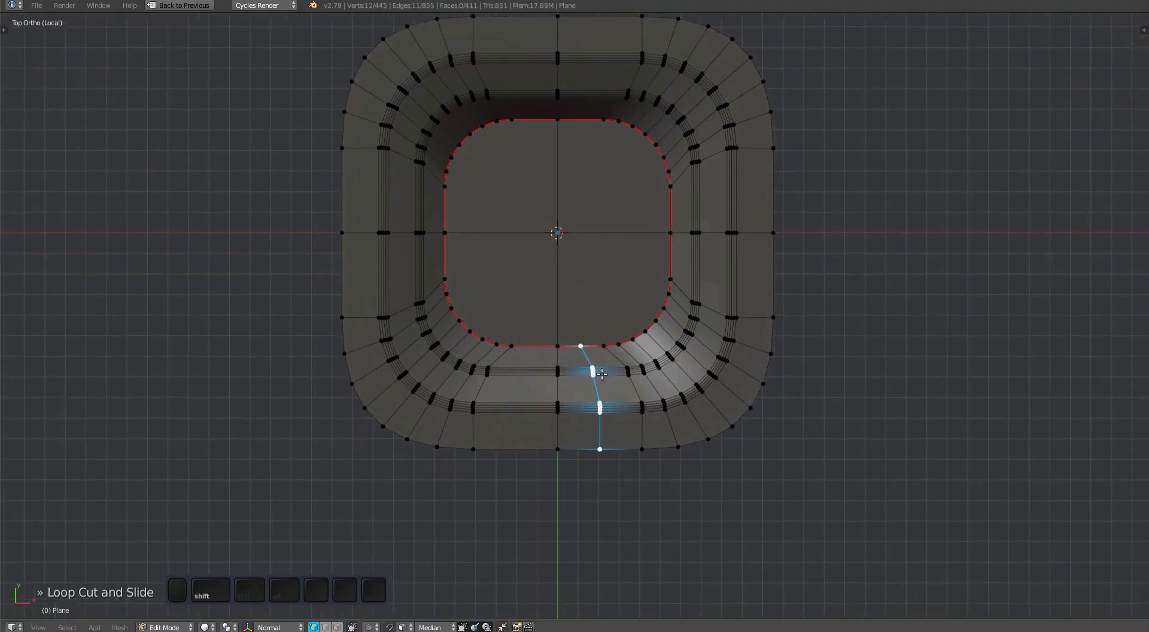
# Straighten the new cut by aligning it to negative X, and shift it along the X axis
pyautogui.keyDown('alt'); pyautogui.rightClick(612, 413); pyautogui.keyUp('alt')
pyautogui.hotkey('alt', 'x')
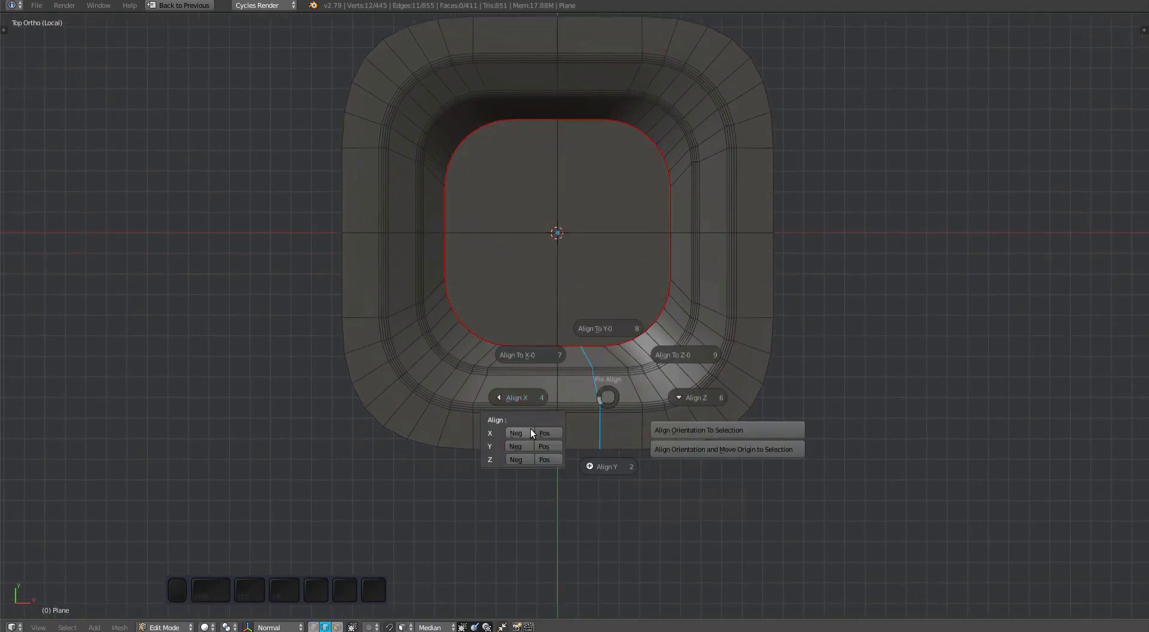
pyautogui.click(515, 433)
pyautogui.press('g')
pyautogui.press('x')
pyautogui.press('Return')
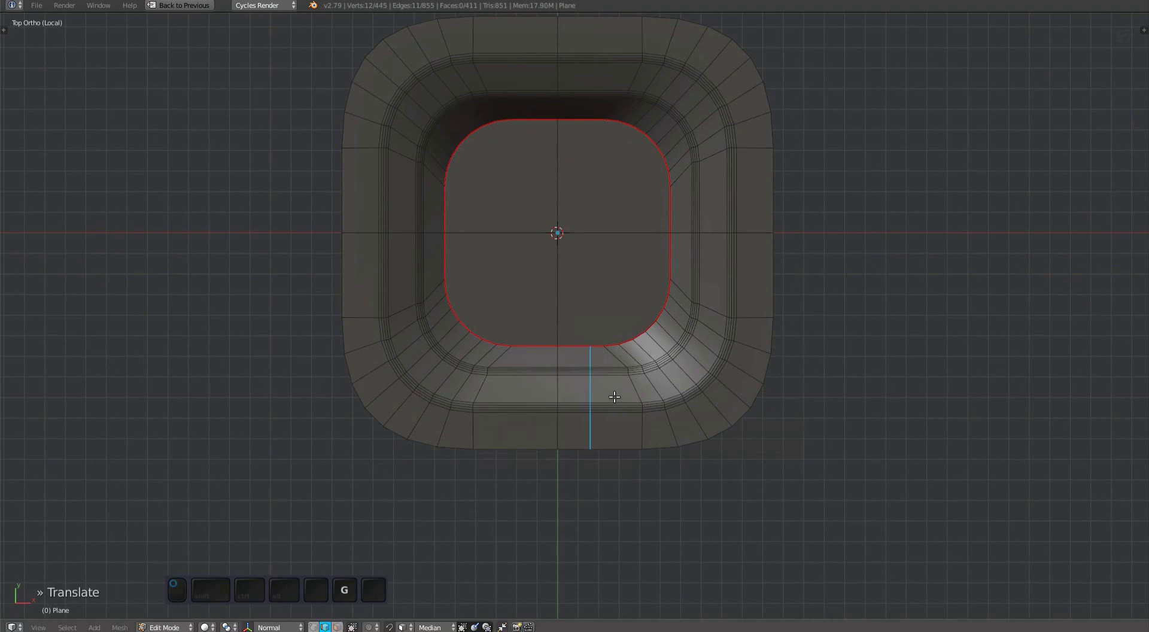
# Symmetrize the straightened cut across X and Y, and connect the mirrored cuts across the plate's central floor
pyautogui.keyDown('ctrl'); pyautogui.hscroll(-1, 634, 389); pyautogui.keyUp('ctrl')
pyautogui.hotkey('alt', 'x')
pyautogui.press('y')
pyautogui.press('Tab')
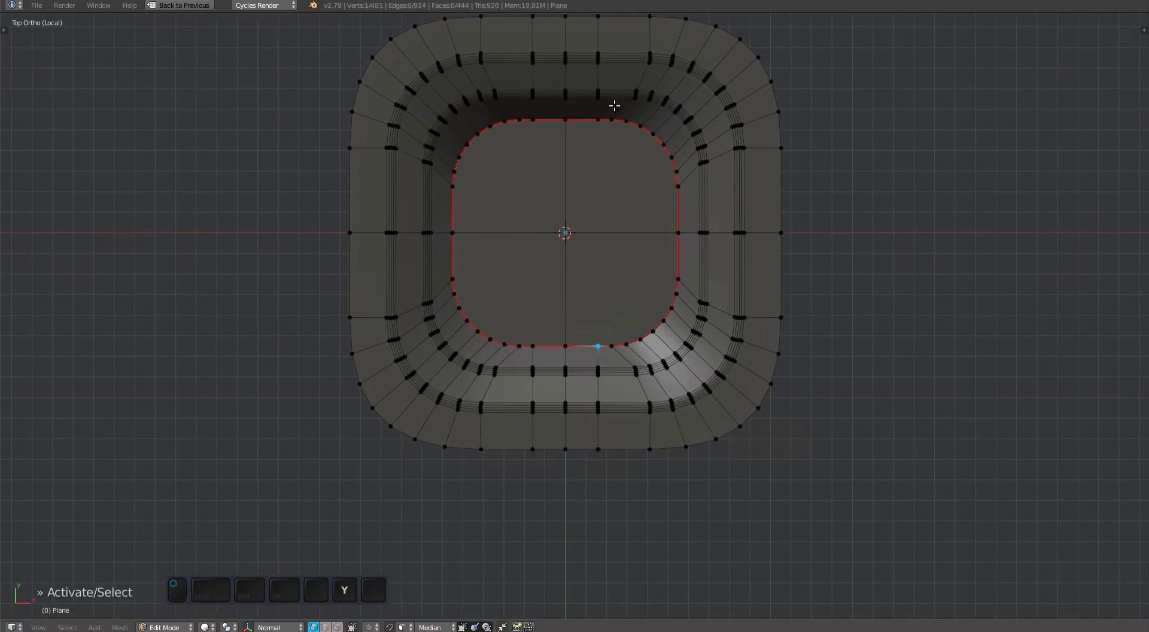
pyautogui.hotkey('alt', 'x')
pyautogui.keyDown('shift'); pyautogui.scroll(-2, 601, 280); pyautogui.keyUp('shift')
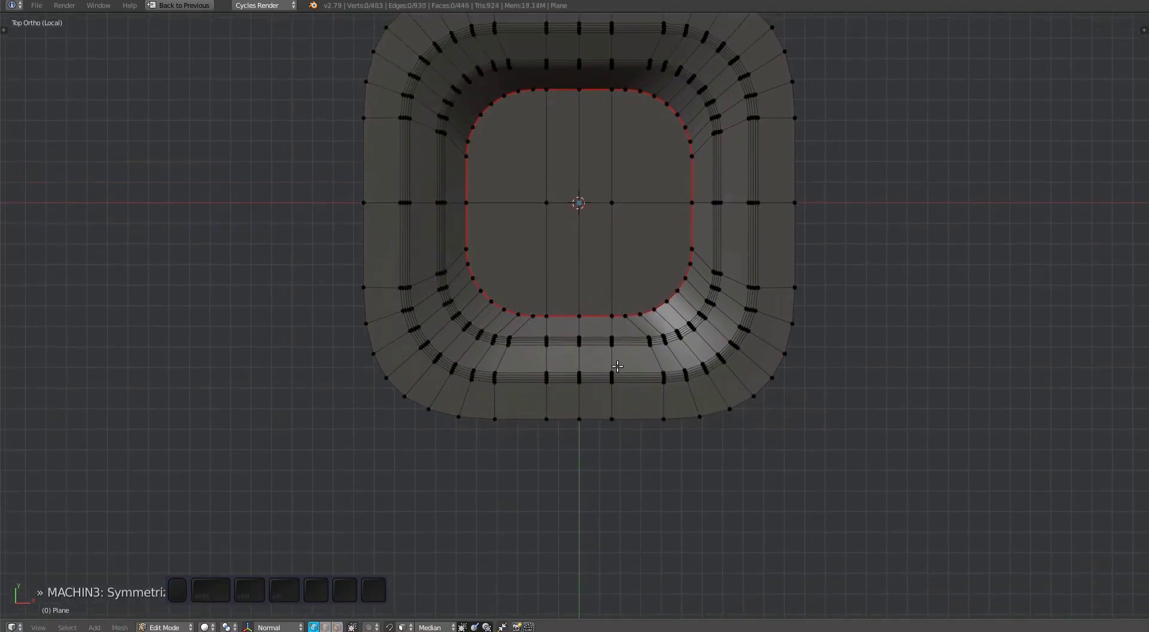
# Isolate the inner ring and add a vertical loop cut right of centre, aligned to negative X and shifted along X
pyautogui.press('Tab')
pyautogui.click(612, 318)
pyautogui.press('Tab')
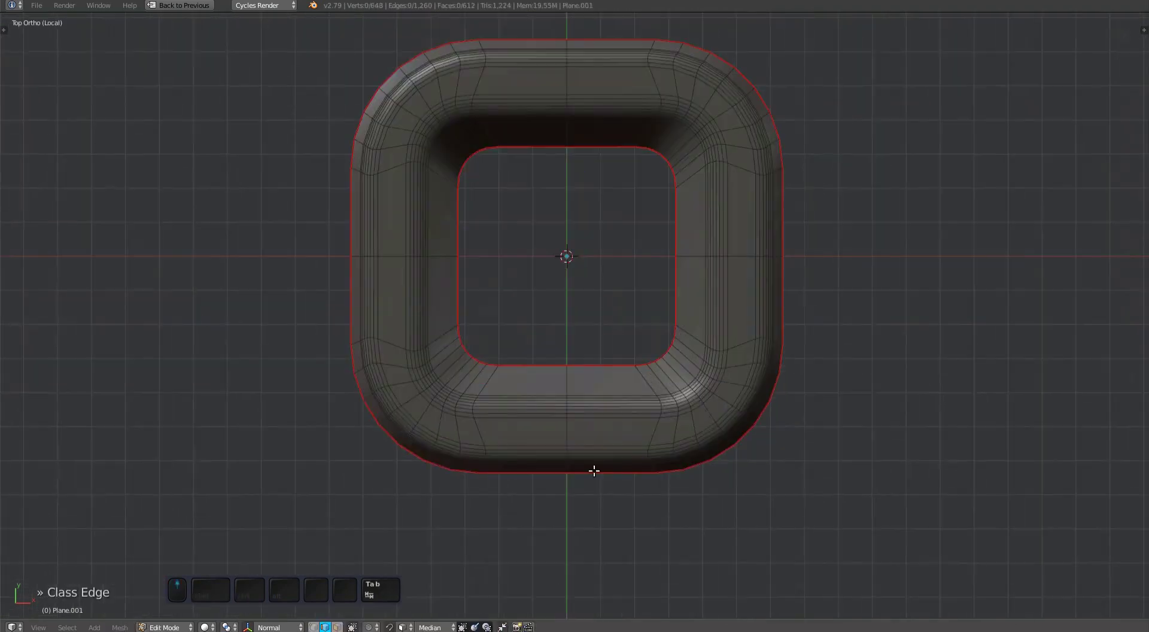
pyautogui.hotkey('ctrl', 'r')
pyautogui.click(608, 443)
pyautogui.hotkey('shift', 'x')
pyautogui.click(526, 429)
pyautogui.press('g')
pyautogui.press('x')
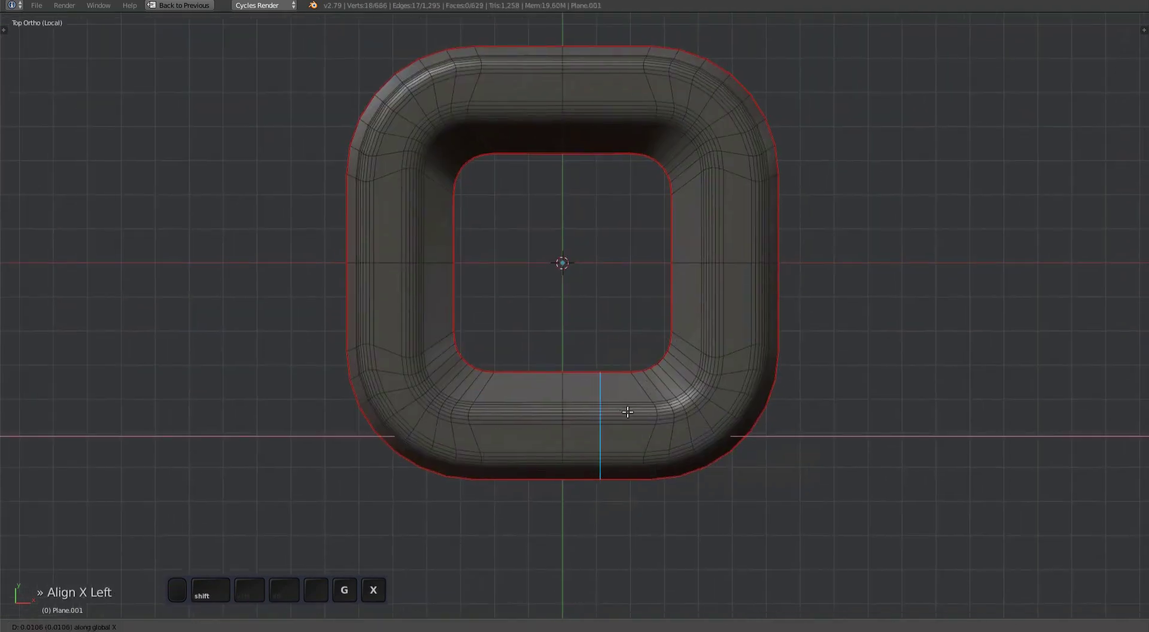
pyautogui.click(627, 412)
# Symmetrize the inner ring's cut across both axes and return to the full scene
pyautogui.hotkey('ctrl', 'e')
pyautogui.press('Escape')
pyautogui.hotkey('alt', 'x')
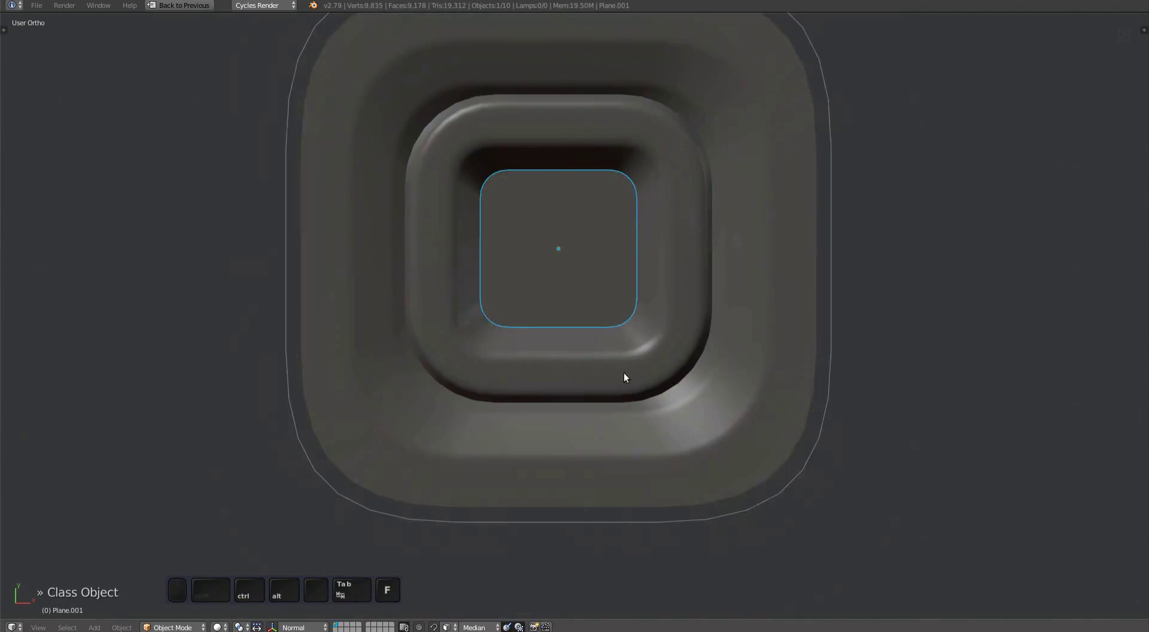
# Isolate the handle plane, add a straightened vertical loop cut right of its centre line, and symmetrize it
pyautogui.click(602, 440)
pyautogui.press('KP_7')
pyautogui.press('KP_Divide')
pyautogui.press('Tab')
pyautogui.hotkey('ctrl', 'r')
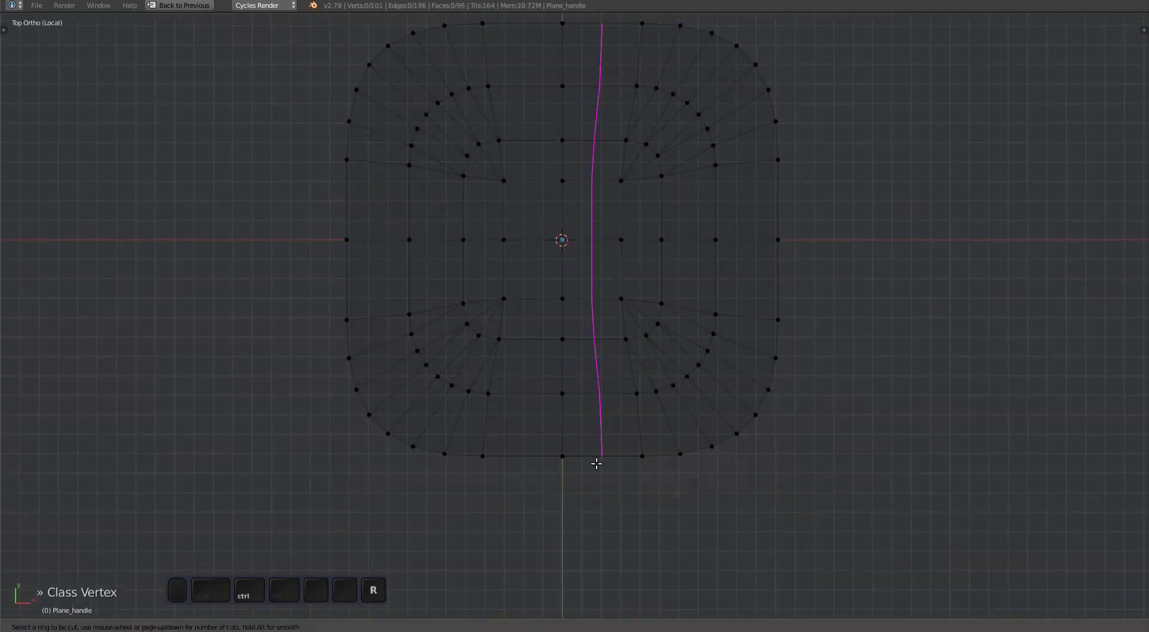
pyautogui.click(597, 464)
pyautogui.hotkey('shift', 'x')
pyautogui.click(662, 359)
pyautogui.press('g')
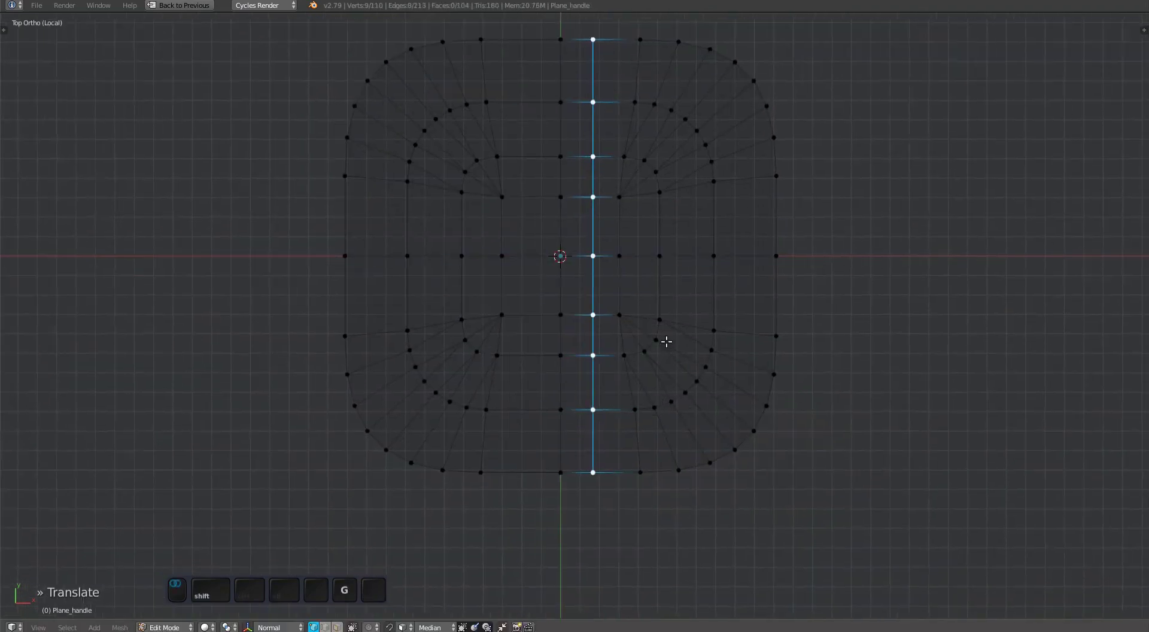
pyautogui.press('Tab')
pyautogui.press('KP_Divide')
# Overlay wireframes on all objects to examine the new cuts, and turn the overlay off again
pyautogui.press('a')
pyautogui.press('pageup')
pyautogui.press('w')
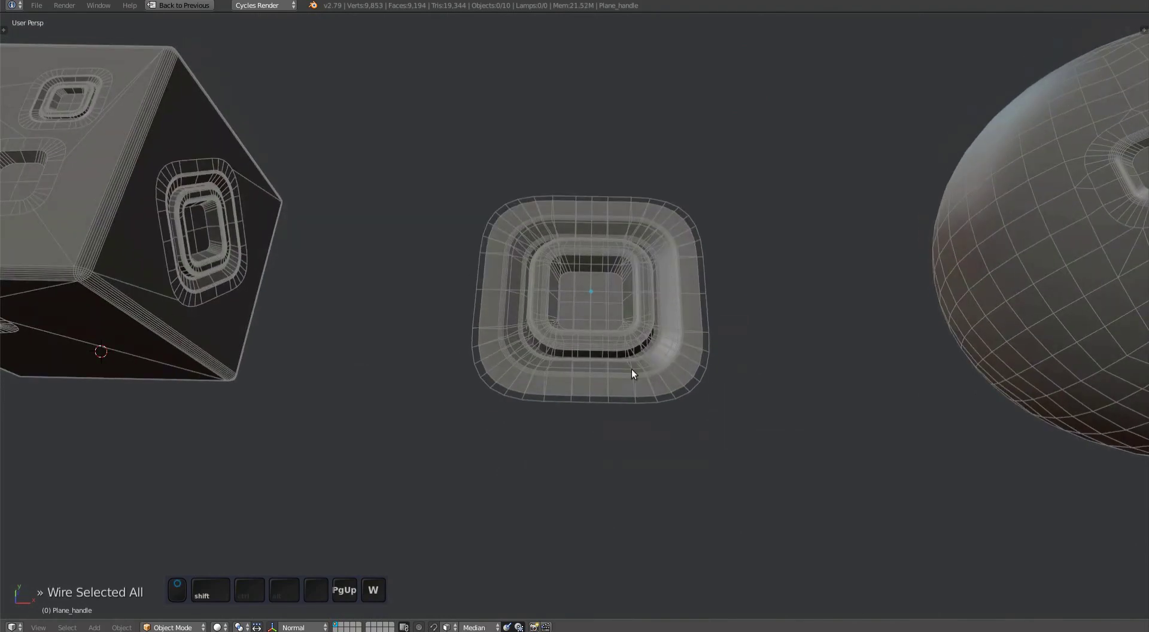
pyautogui.press('w')
pyautogui.press('pagedown')
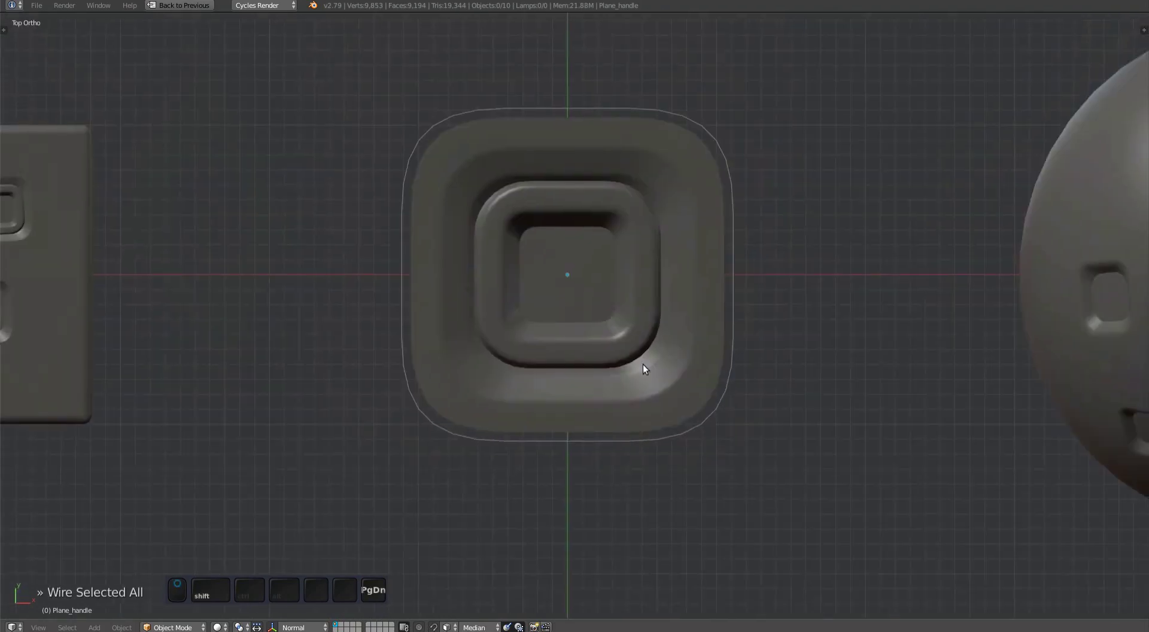
# Snap the 3D cursor to the scene centre and add a Single Arrow empty there
pyautogui.hotkey('shift', 's')
pyautogui.click(618, 366)
pyautogui.hotkey('shift', 'a')
pyautogui.moveTo(611, 326)
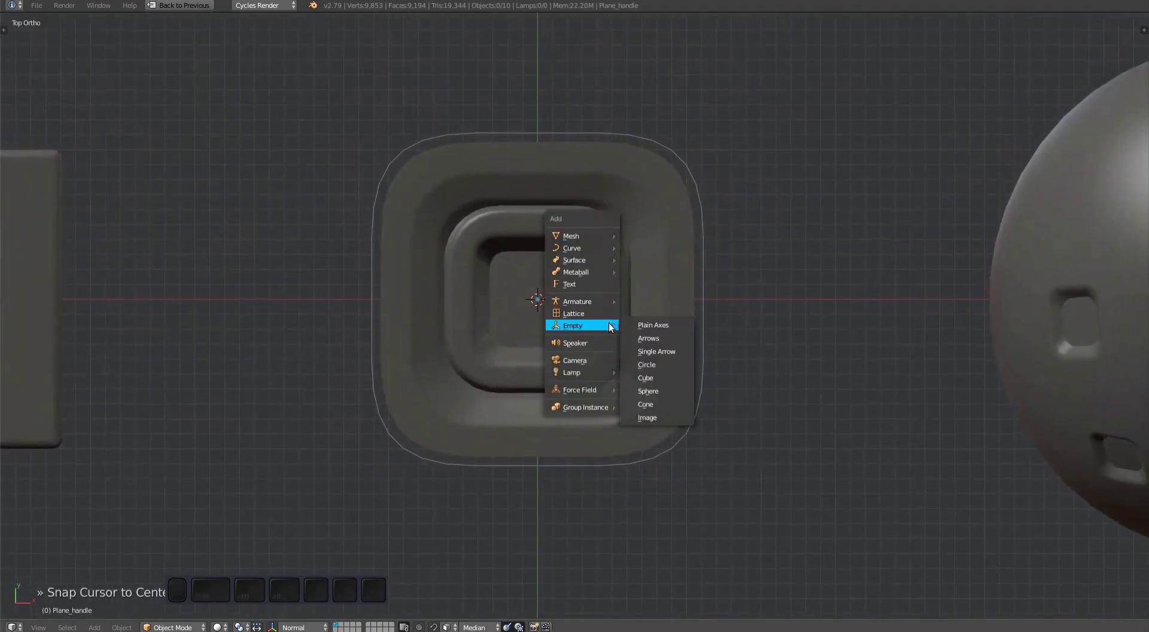
pyautogui.click(667, 350)
# Enable increment snapping and move the arrow empty along X to about 1.2, just outside the panel's right edge
pyautogui.keyDown('shift'); pyautogui.moveTo(549, 306); pyautogui.dragTo(529, 327, button='middle'); pyautogui.keyUp('shift')
pyautogui.hotkey('ctrl', 'shift', 'Tab')
pyautogui.click(695, 281)
pyautogui.press('g')
pyautogui.press('x')
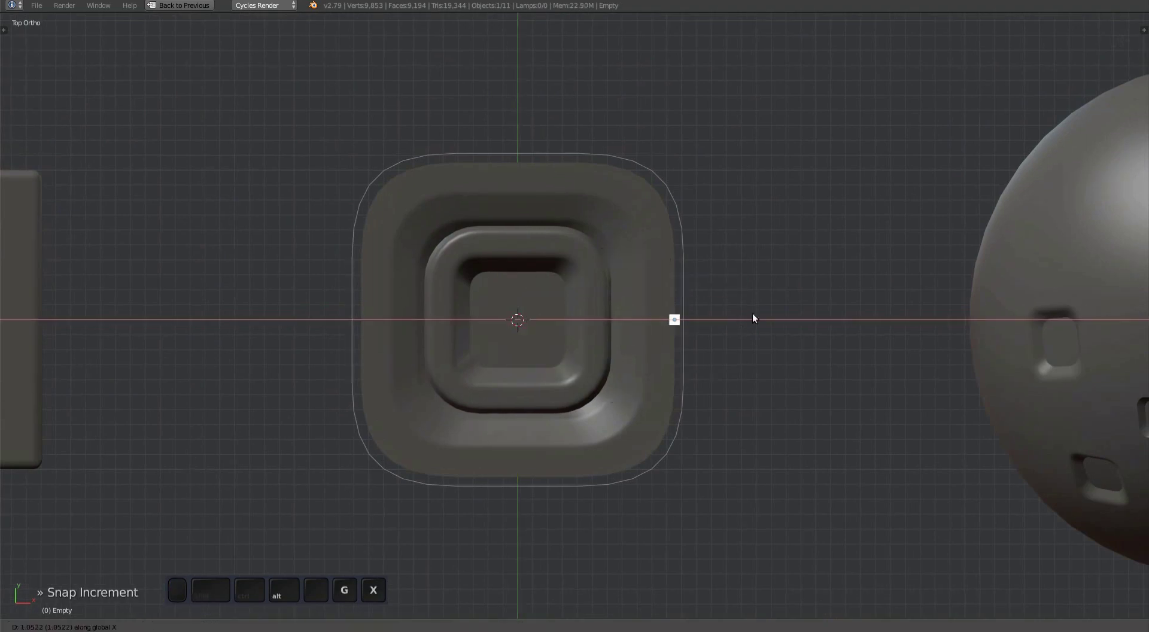
pyautogui.click(731, 336)
# Duplicate the arrow empty to X -1.2 on the opposite side and rotate both empties 90° to point outward
pyautogui.hotkey('shift', 'd')
pyautogui.click(452, 347)
pyautogui.press('KP_1')
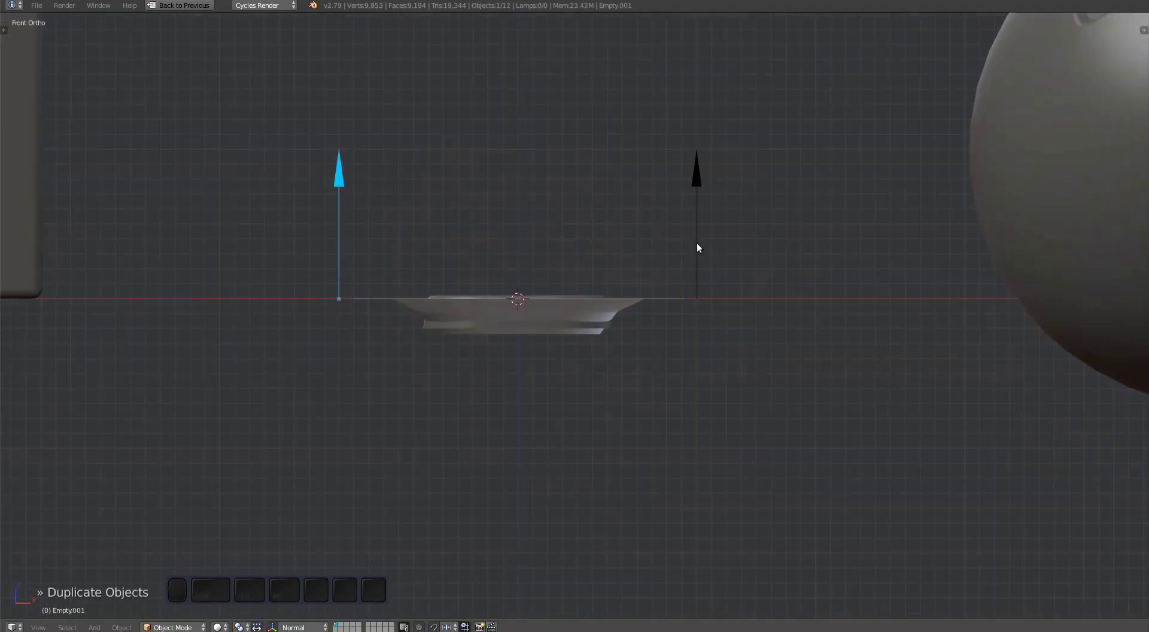
pyautogui.press('r')
pyautogui.click(743, 413)
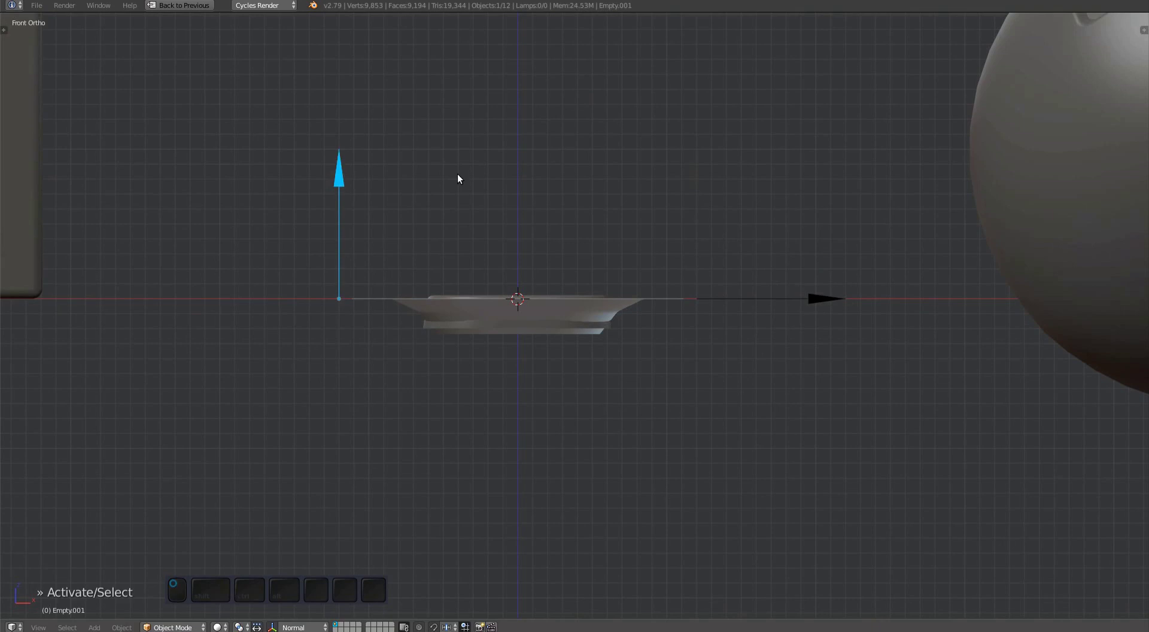
pyautogui.press('r')
pyautogui.click(320, 283)
# Parent both arrow empties to the handle plane
pyautogui.moveTo(320, 283); pyautogui.dragTo(712, 301, button='middle')
pyautogui.press('a')
pyautogui.keyDown('shift'); pyautogui.rightClick(541, 392); pyautogui.keyUp('shift')
pyautogui.moveTo(541, 392); pyautogui.dragTo(584, 378, button='middle')
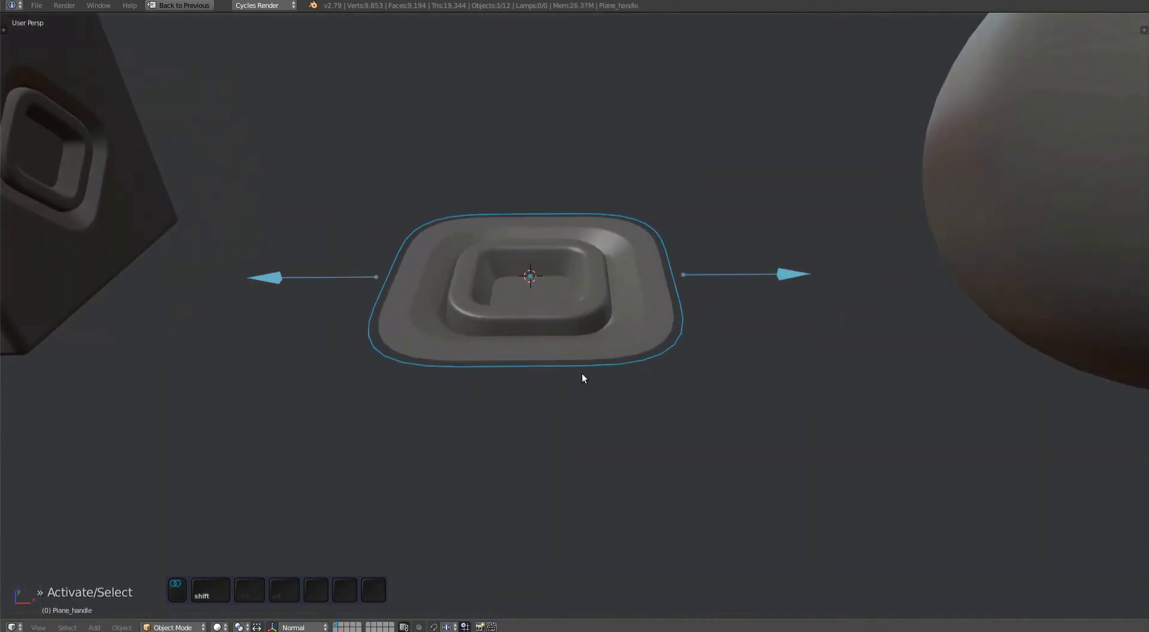
pyautogui.hotkey('ctrl', 'i')
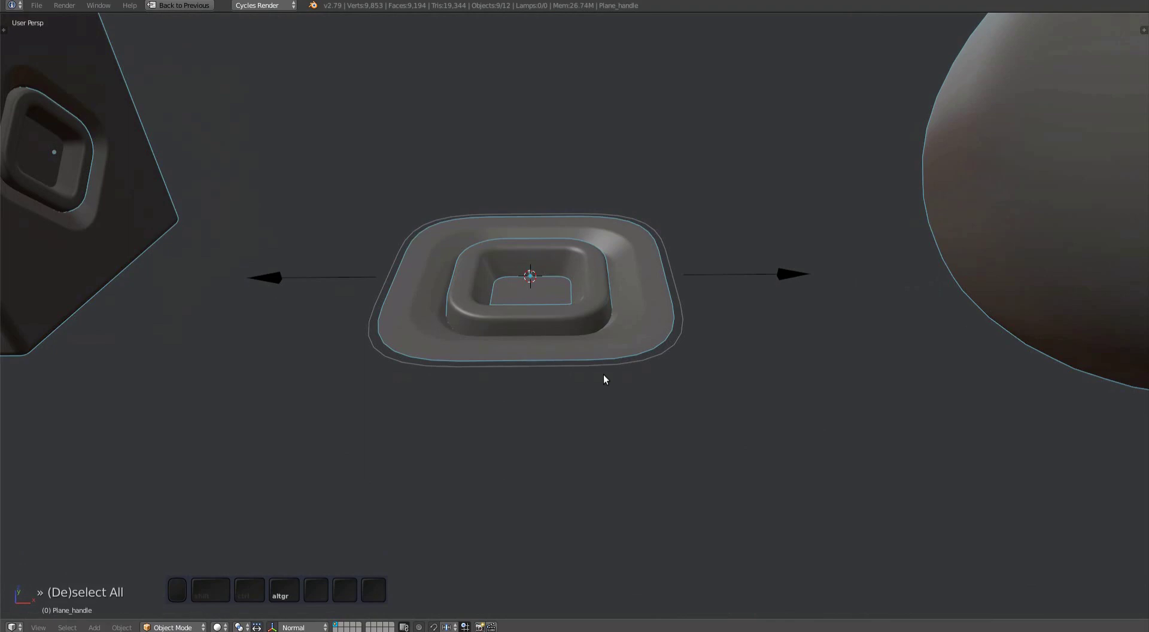
pyautogui.hotkey('ctrl', 'z')
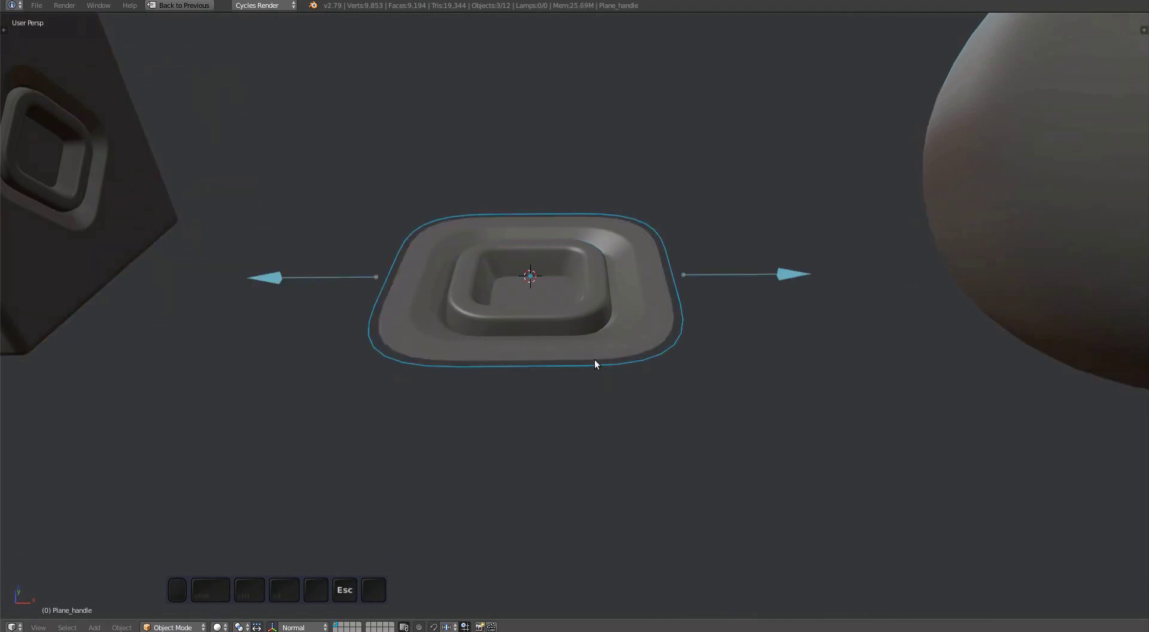
pyautogui.hotkey('ctrl', 'p')
pyautogui.click(594, 369)
# Try moving the handle plane to check that its children follow, and cancel the move
pyautogui.press('a')
pyautogui.rightClick(599, 362)
pyautogui.press('g')
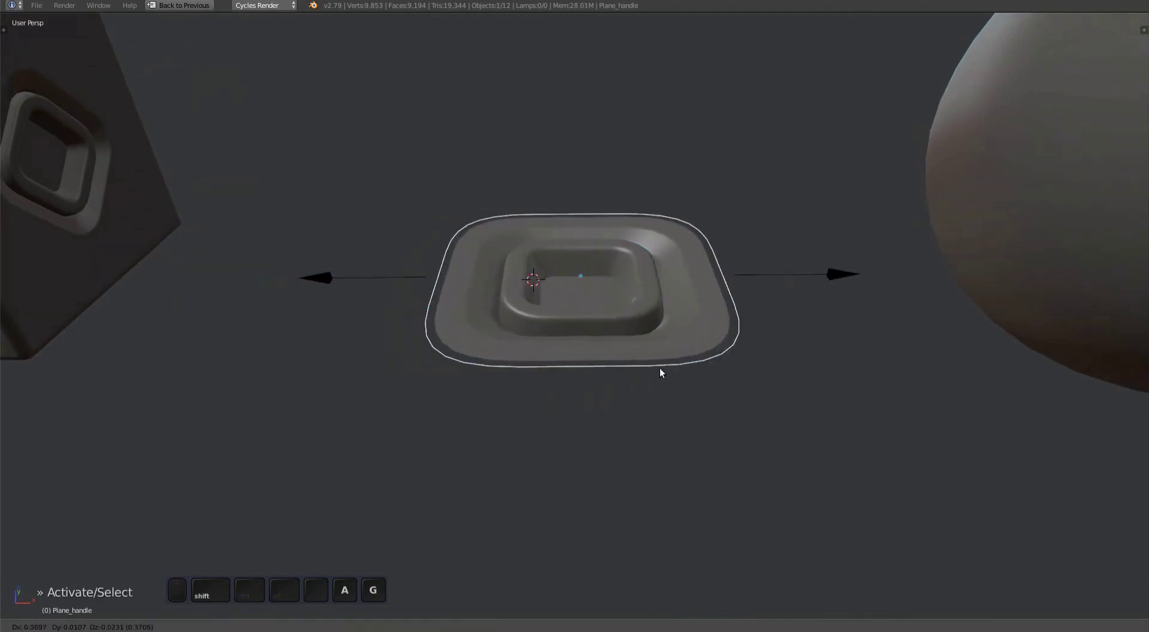
pyautogui.press('Escape')
# Hide the inner ring and select the outer base plate
pyautogui.press('a')
pyautogui.moveTo(640, 342); pyautogui.dragTo(631, 314, button='middle')
pyautogui.rightClick(599, 323)
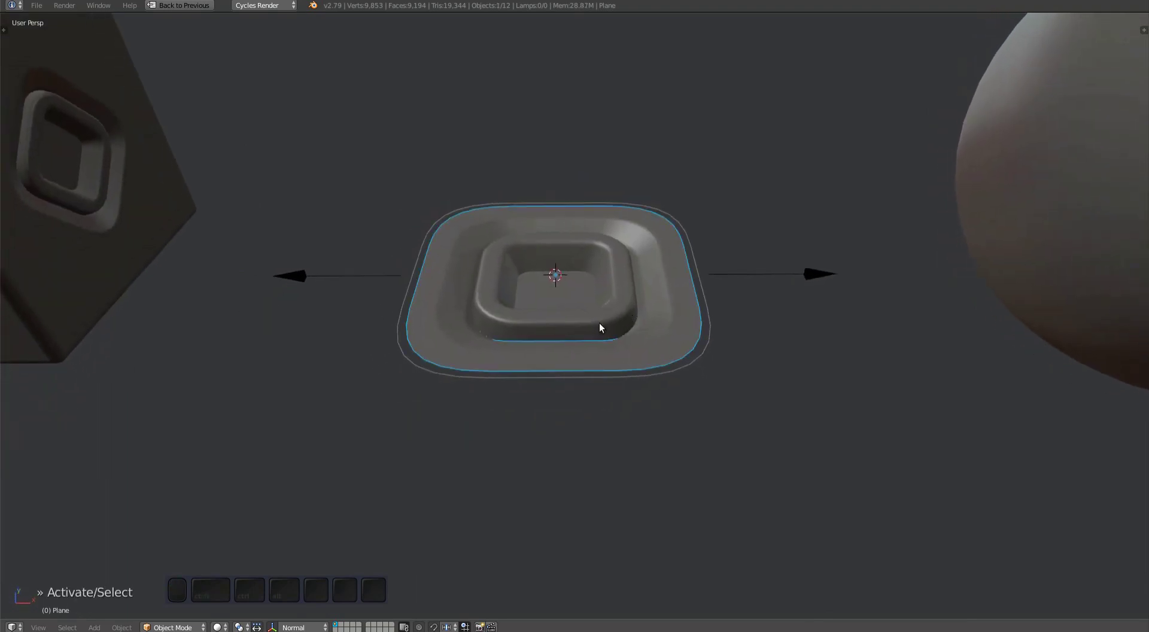
pyautogui.press('h')
pyautogui.rightClick(637, 315)
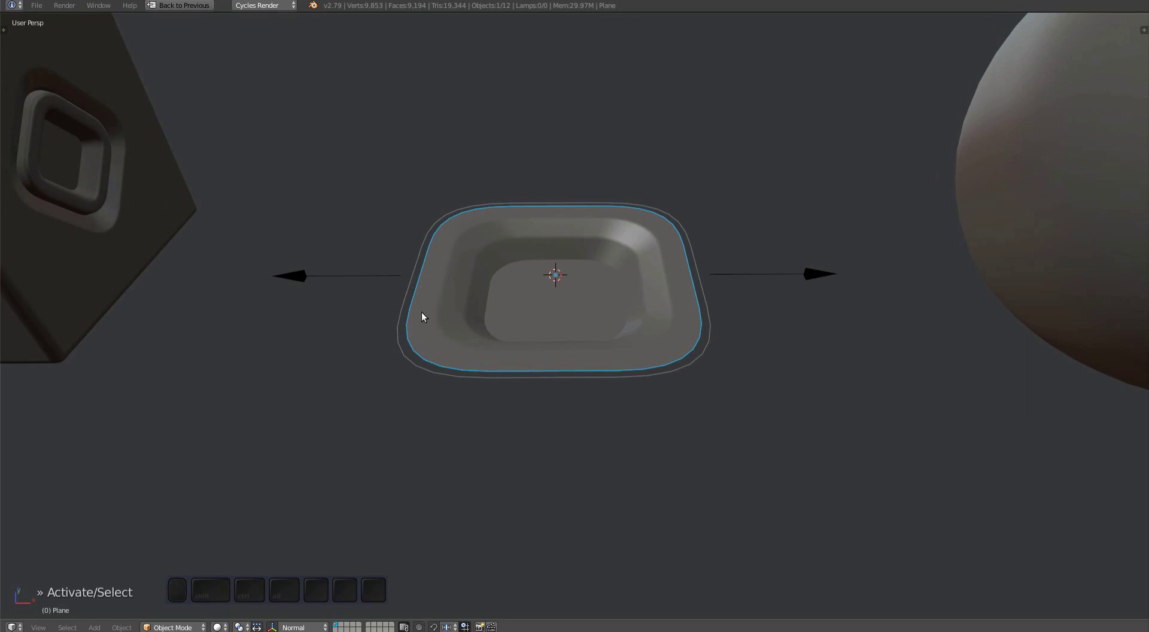
# Hook the vertices of the base plate's right side to the right arrow empty with Hook to Selected Object
pyautogui.press('Tab')
pyautogui.press('q')
pyautogui.click(651, 290)
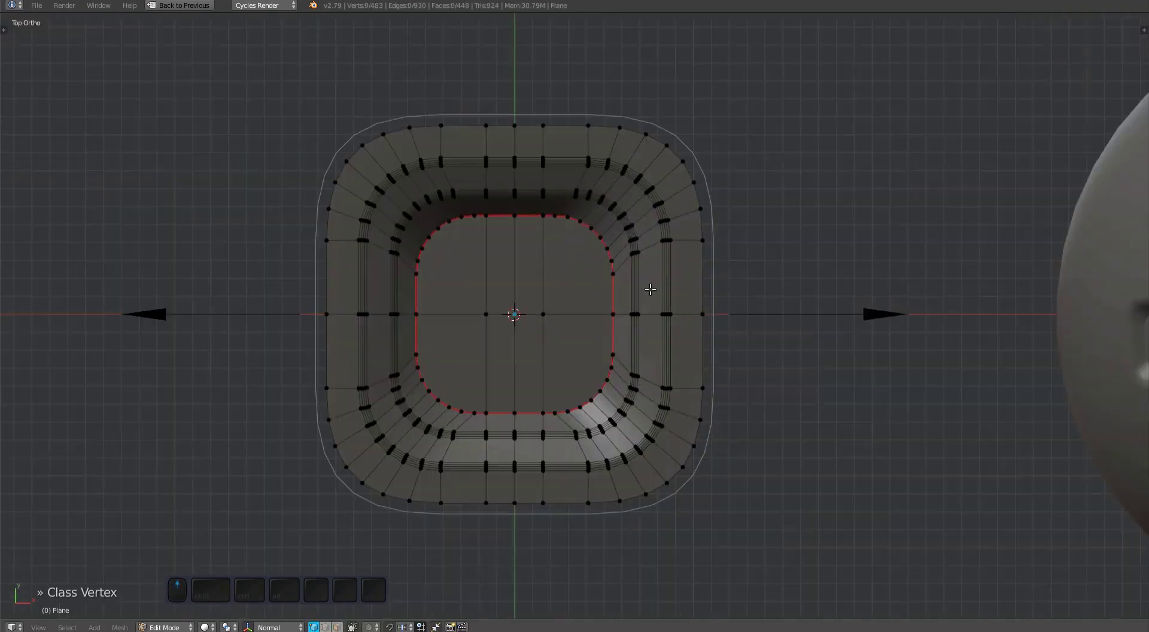
pyautogui.press('b')
pyautogui.moveTo(547, 77); pyautogui.dragTo(734, 598)
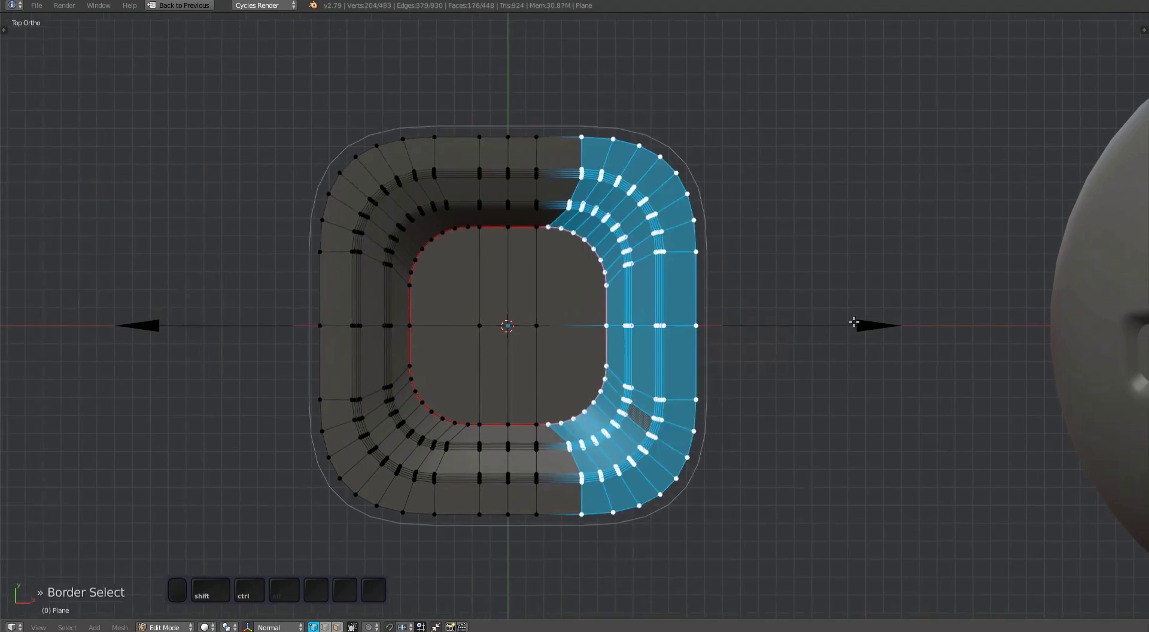
pyautogui.moveTo(854, 322); pyautogui.dragTo(719, 393, button='middle')
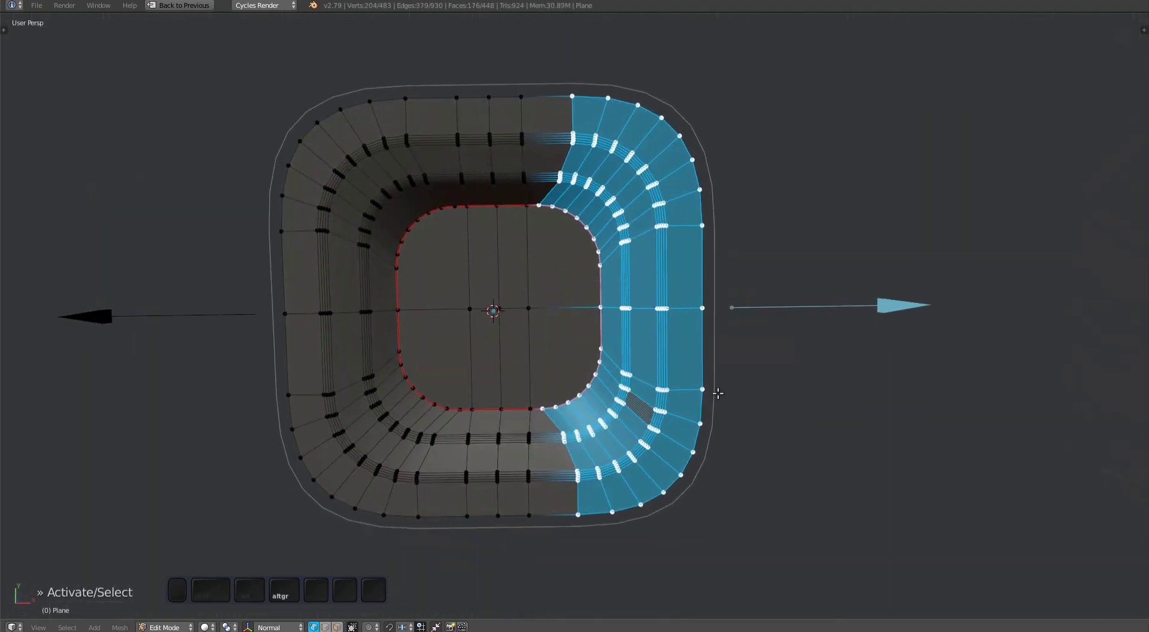
pyautogui.hotkey('ctrl', 'h')
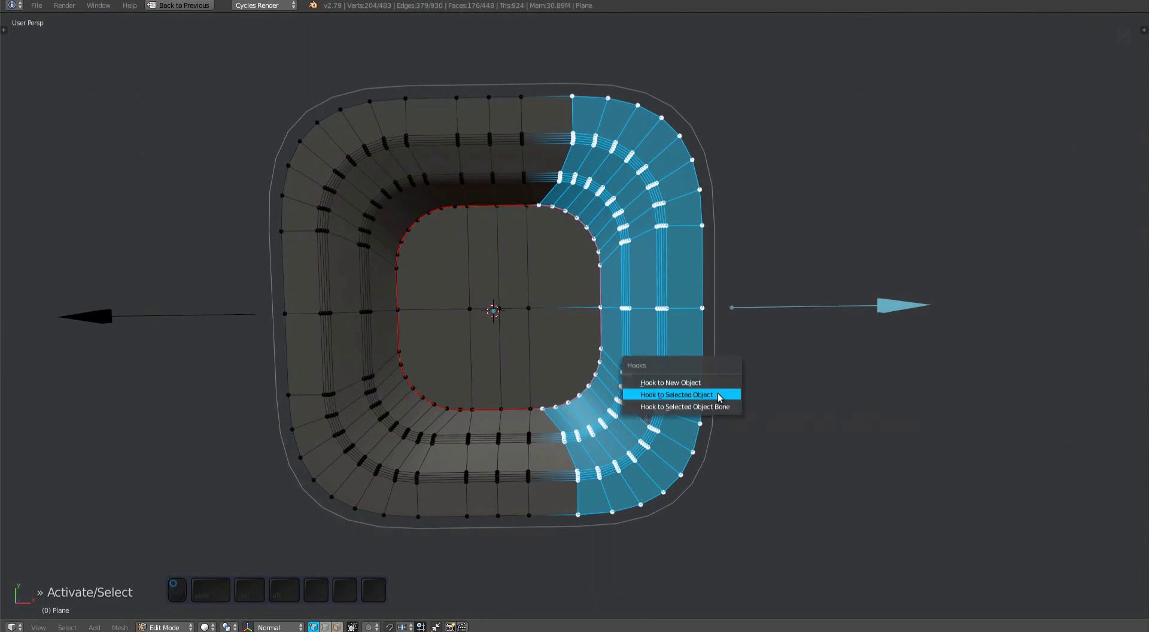
pyautogui.click(717, 393)
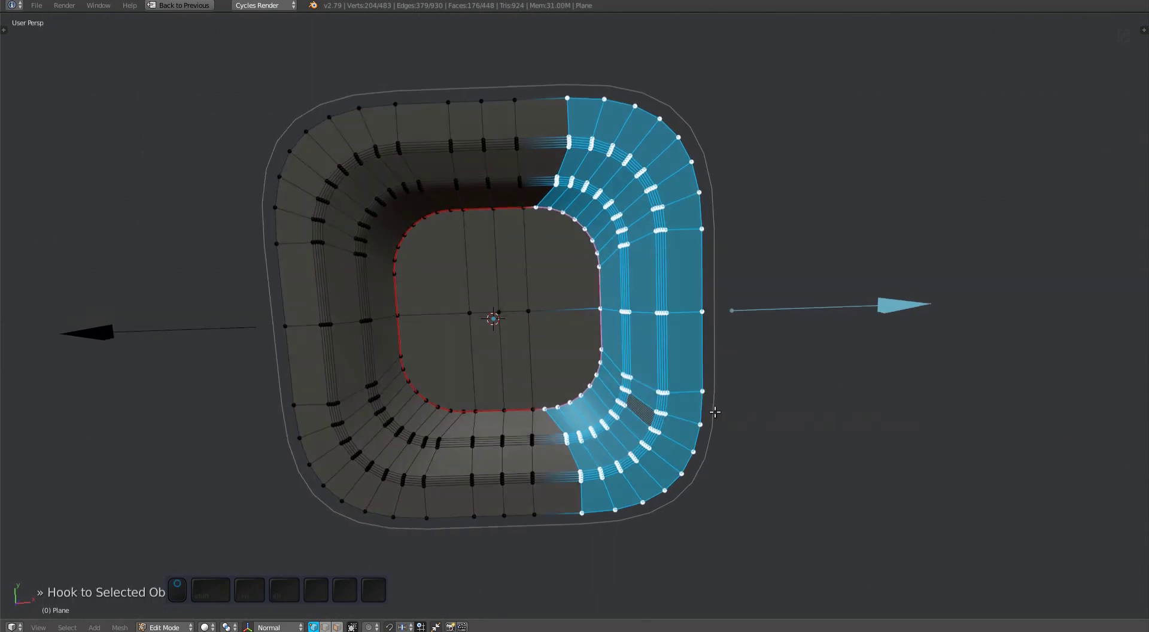
pyautogui.press('Tab')
# Show the base plate's wireframe and try moving the right arrow empty to test the hook
pyautogui.scroll(-2, 711, 366)
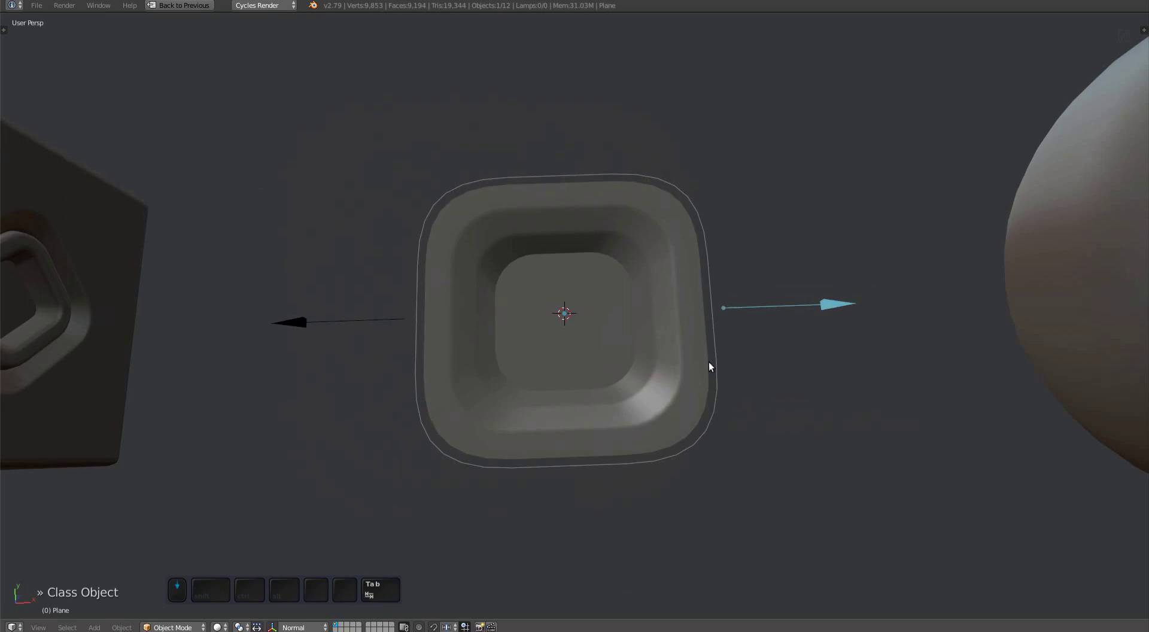
pyautogui.press('w')
pyautogui.moveTo(667, 404); pyautogui.dragTo(668, 372, button='middle')
pyautogui.rightClick(765, 358)
pyautogui.press('g')
pyautogui.press('Escape')
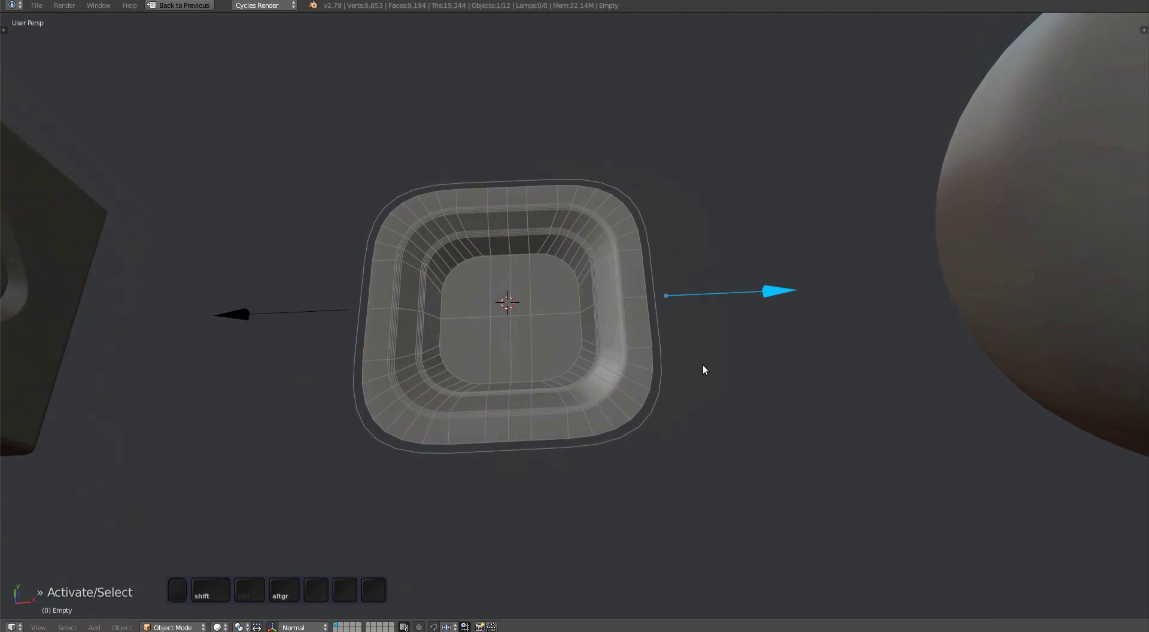
# Lock the Y and Z location of the arrow empties in their transform properties
pyautogui.press('n')
pyautogui.press('pageup')
pyautogui.press('pageup')
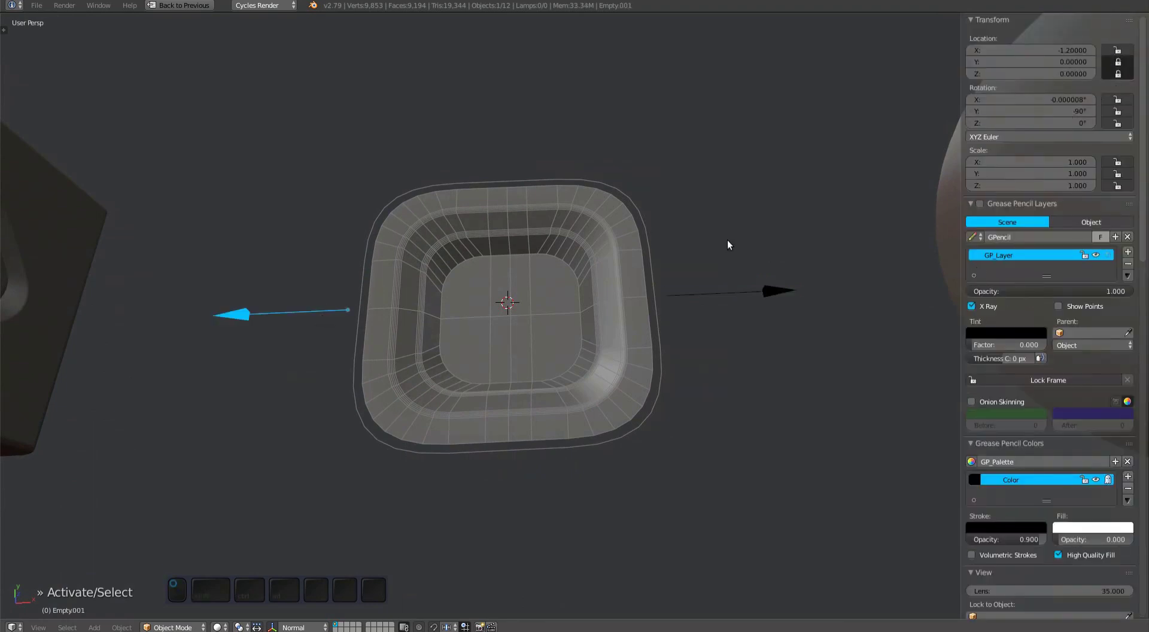
pyautogui.keyDown('shift'); pyautogui.moveTo(727, 241); pyautogui.dragTo(662, 272, button='middle'); pyautogui.keyUp('shift')
pyautogui.press('n')
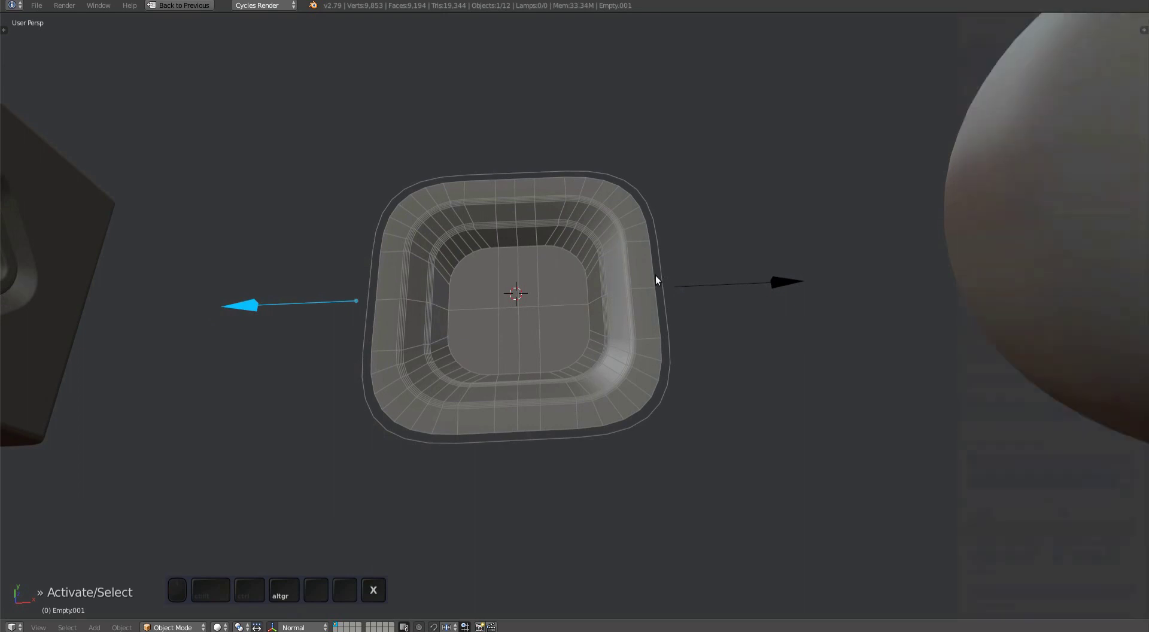
# Try moving the right arrow empty to check the locked axes, and cancel the move
pyautogui.scroll(1, 656, 276)
pyautogui.rightClick(720, 328)
pyautogui.press('g')
pyautogui.press('Escape')
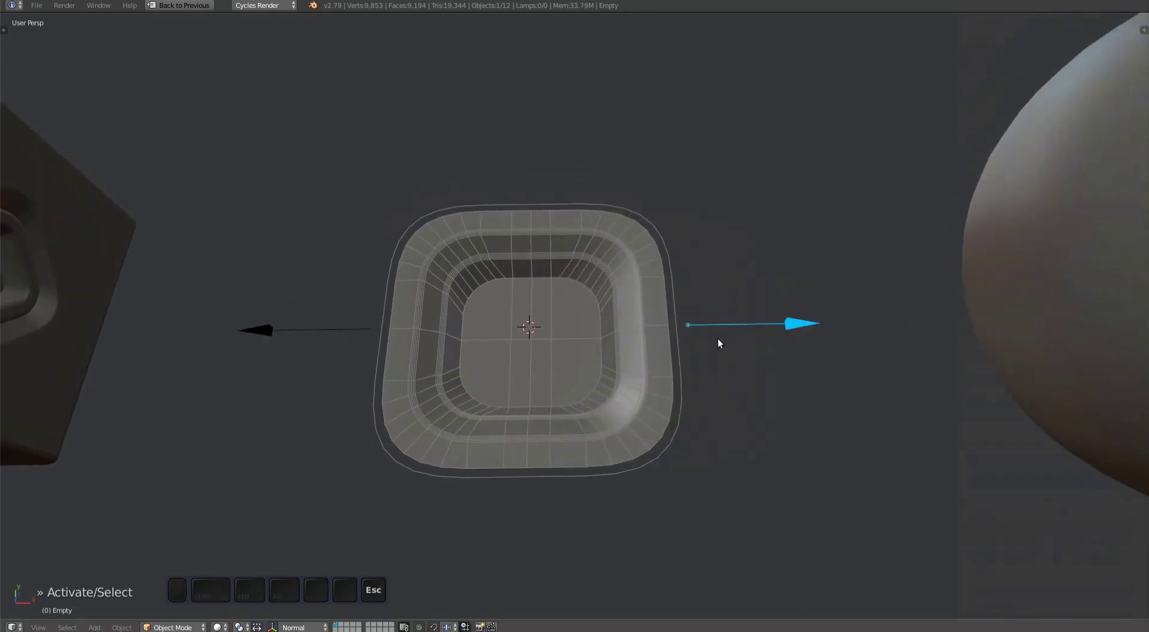
# In the base plate mesh, hook the support loop just right of centre to the right arrow empty with Hook to Selected Object
pyautogui.rightClick(606, 376)
pyautogui.press('Tab')
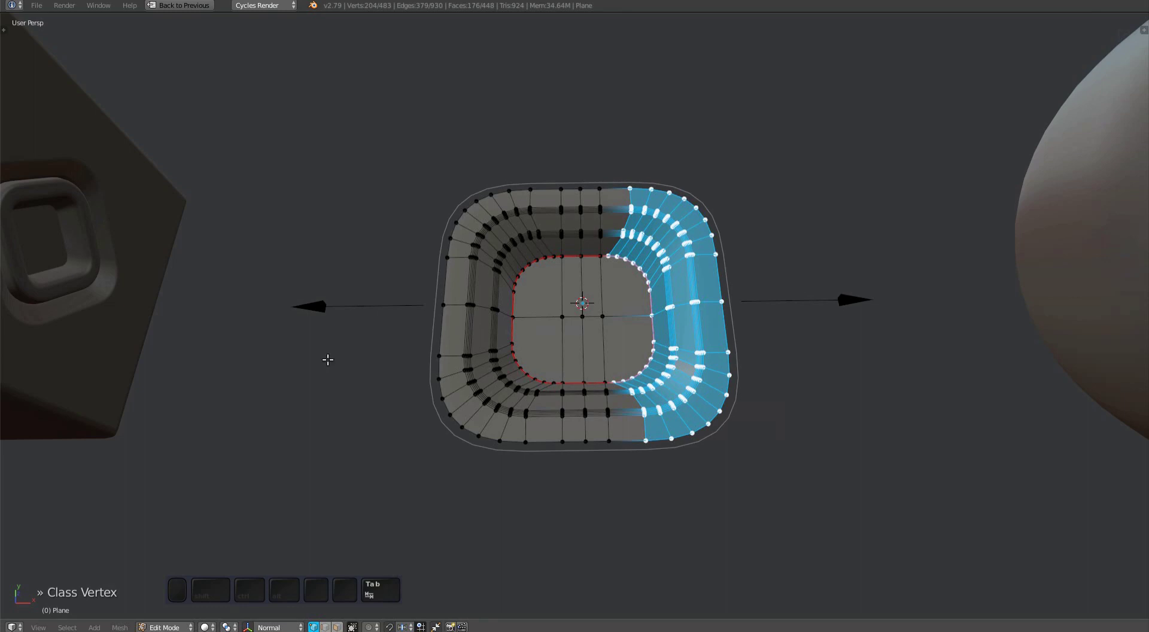
pyautogui.press('KP_7')
pyautogui.press('a')
pyautogui.press('b')
pyautogui.moveTo(581, 143); pyautogui.dragTo(605, 512)
pyautogui.keyDown('shift'); pyautogui.moveTo(876, 332); pyautogui.dragTo(822, 343, button='middle'); pyautogui.keyUp('shift')
pyautogui.keyDown('shift'); pyautogui.scroll(-2, 797, 349); pyautogui.keyUp('shift')
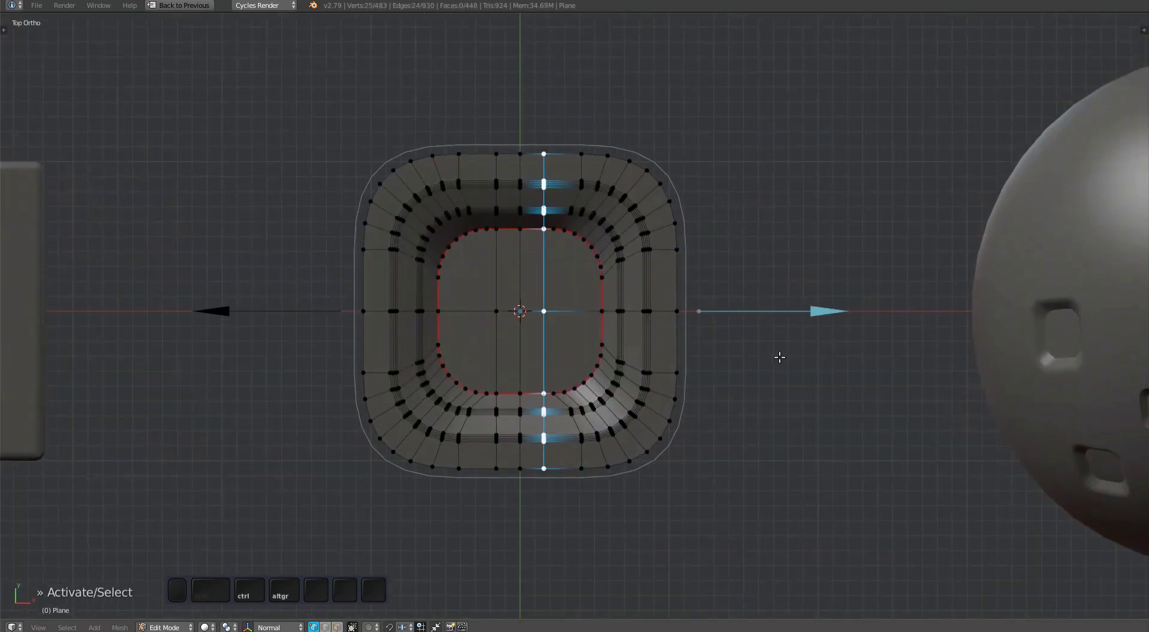
pyautogui.hotkey('ctrl', 'h')
pyautogui.click(780, 357)
# Hook the base plate's centre vertex loop to the right arrow empty with Hook to Selected Object
pyautogui.keyDown('shift'); pyautogui.scroll(-2, 646, 383); pyautogui.keyUp('shift')
pyautogui.press('a')
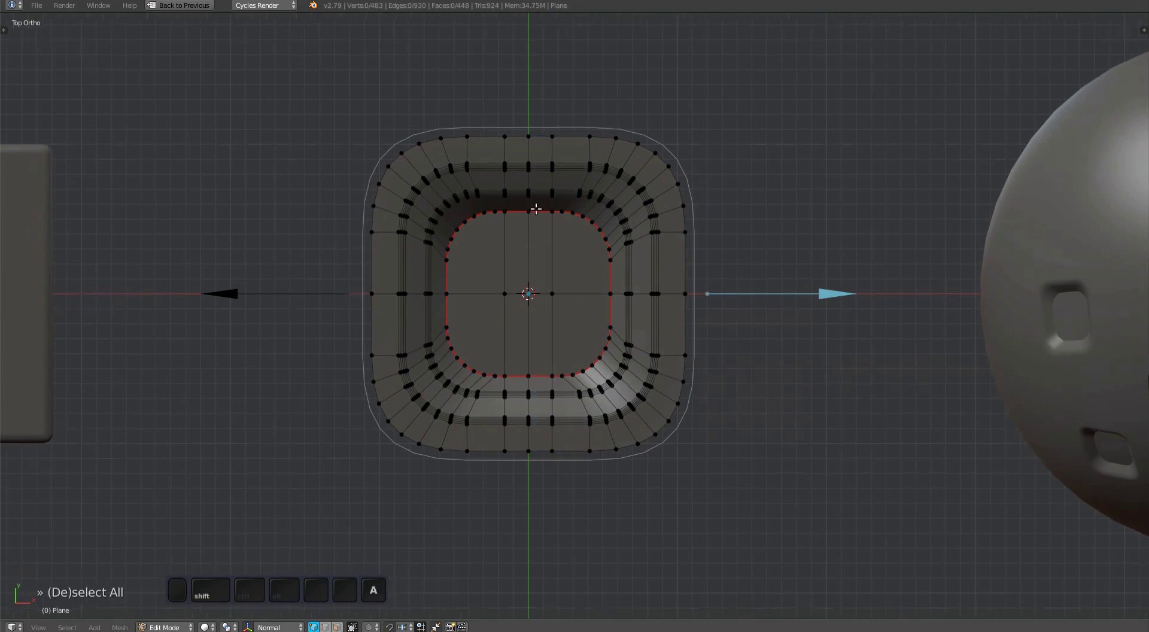
pyautogui.moveTo(513, 116); pyautogui.dragTo(526, 486)
pyautogui.hotkey('ctrl', 'h')
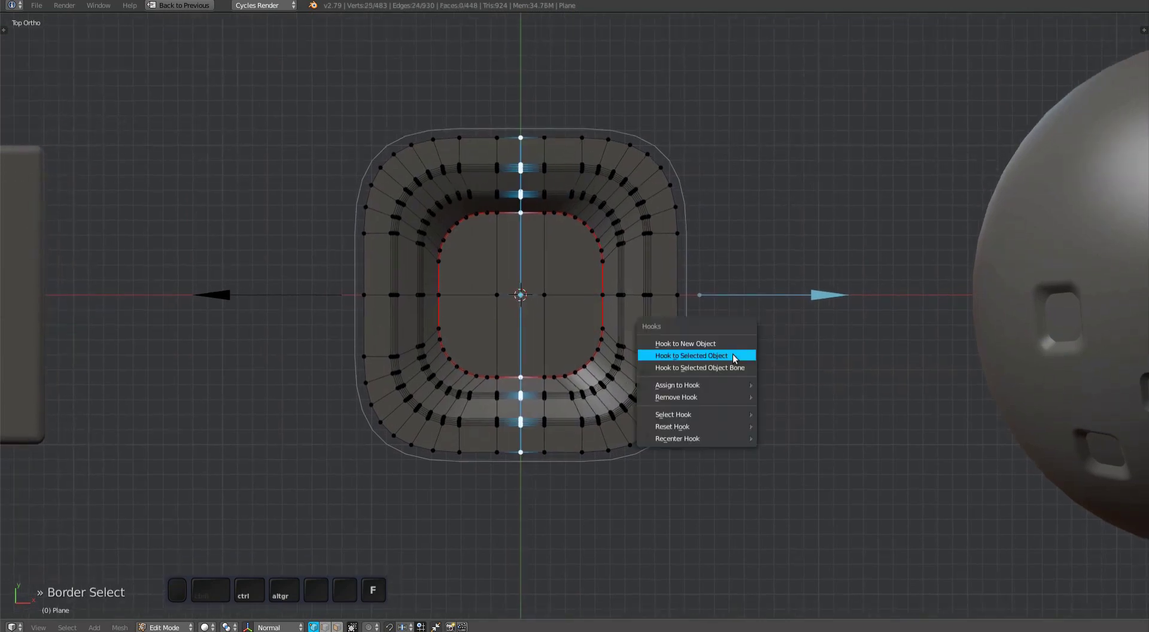
pyautogui.click(735, 358)
pyautogui.keyDown('shift'); pyautogui.moveTo(726, 356); pyautogui.dragTo(701, 325, button='middle'); pyautogui.keyUp('shift')
pyautogui.press('a')
# Set the strength of the base plate's second Hook modifier to 0.5 and the third to 0.25
pyautogui.hotkey('shift', 'space')
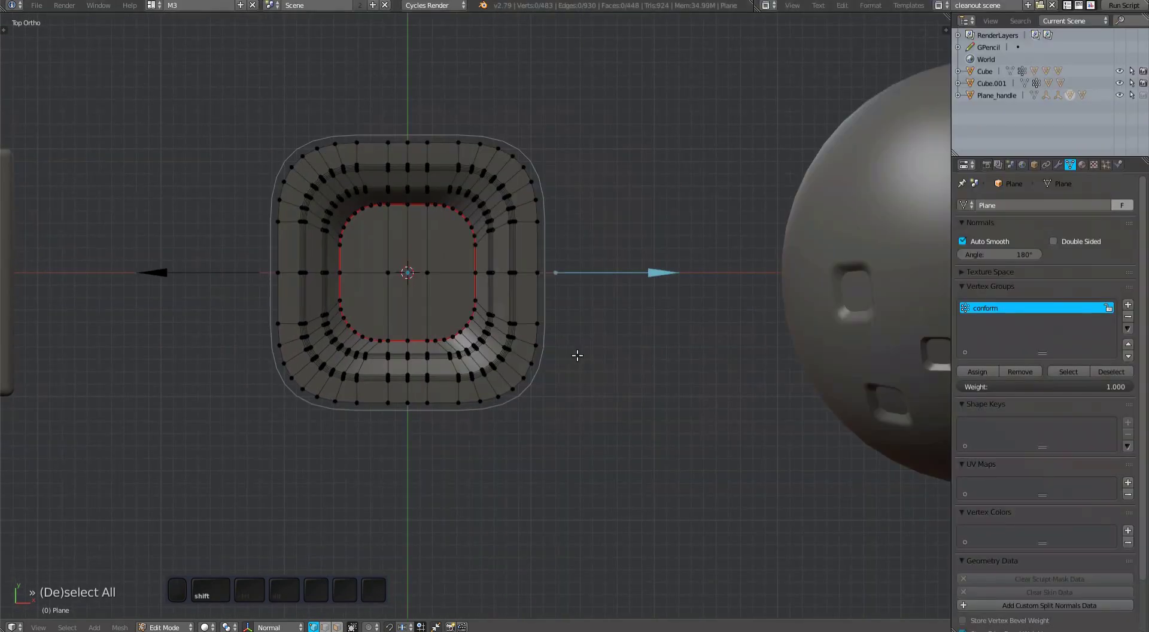
pyautogui.click(1058, 165)
pyautogui.keyDown('shift'); pyautogui.moveTo(635, 359); pyautogui.dragTo(663, 355, button='middle'); pyautogui.keyUp('shift')
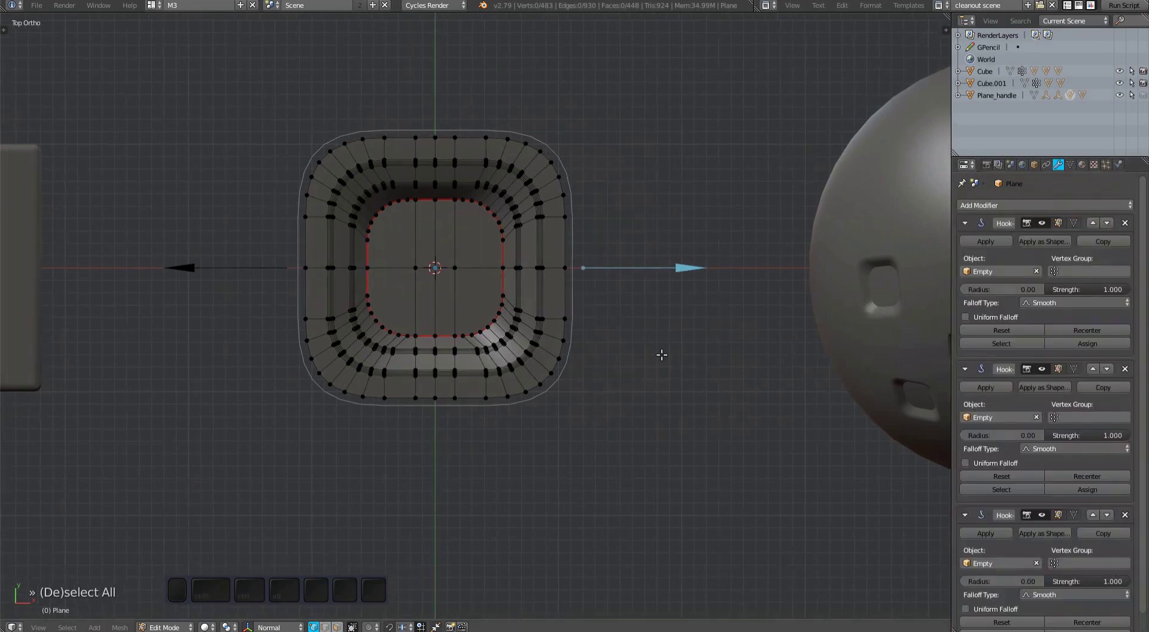
pyautogui.scroll(-1, 1038, 476)
pyautogui.press('Tab')
pyautogui.keyDown('shift'); pyautogui.moveTo(558, 379); pyautogui.dragTo(575, 388, button='middle'); pyautogui.keyUp('shift')
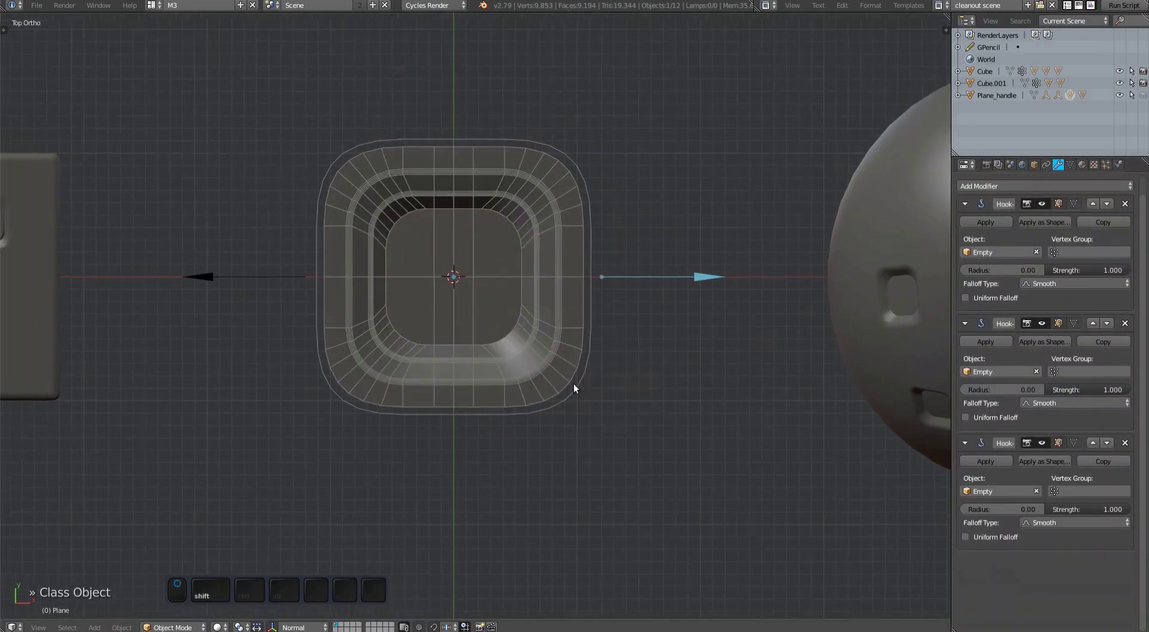
pyautogui.scroll(1, 575, 388)
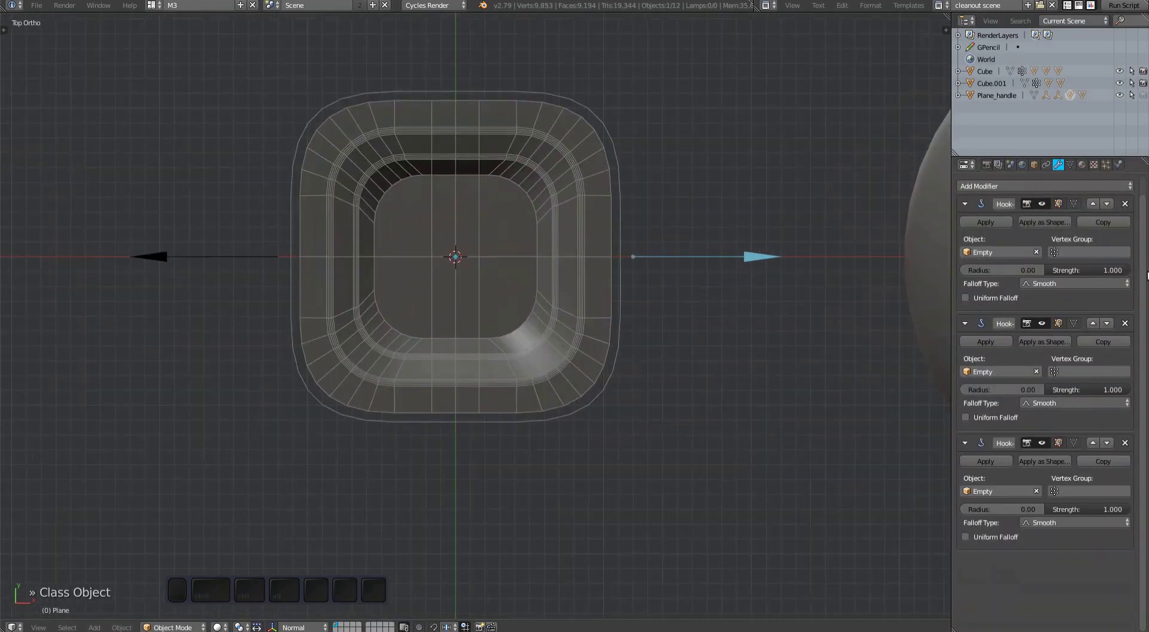
pyautogui.click(1078, 388)
pyautogui.write('0.5')
pyautogui.press('Return')
pyautogui.click(1098, 508)
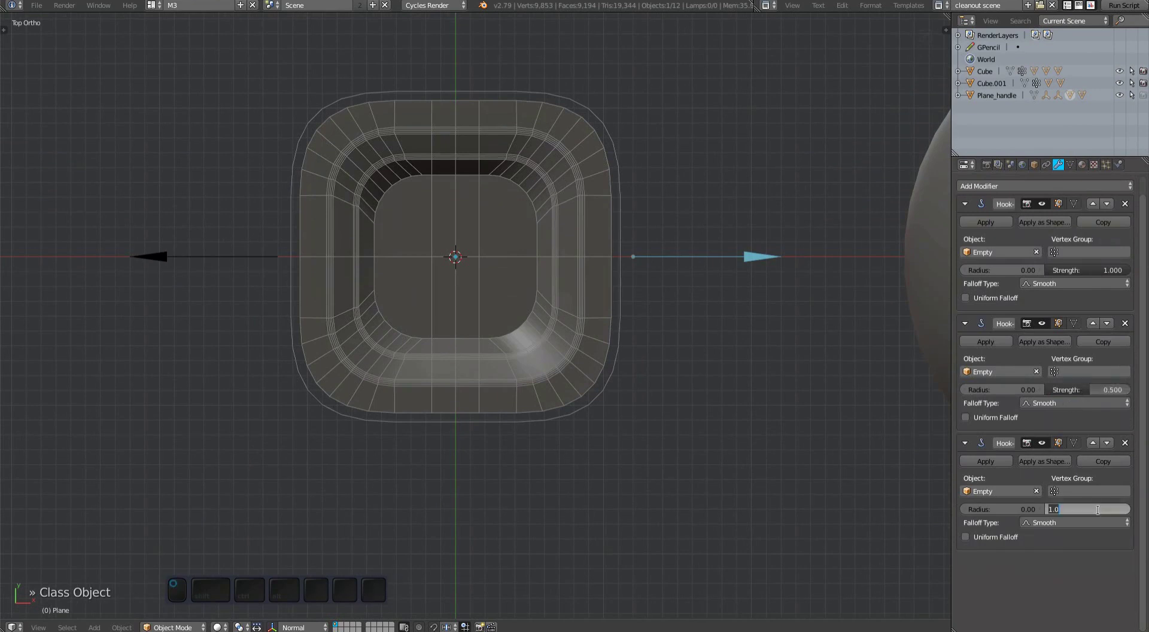
pyautogui.write('0.')
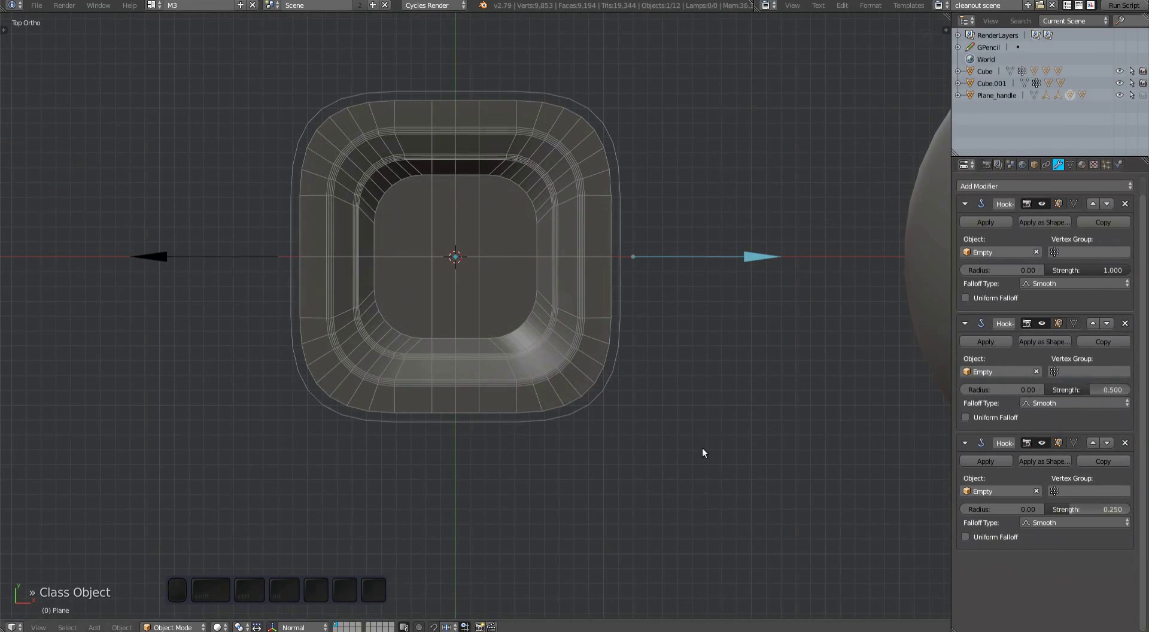
# Try moving the right arrow empty to test the weighted hooks, and cancel the move
pyautogui.keyDown('shift'); pyautogui.moveTo(736, 285); pyautogui.dragTo(741, 306, button='middle'); pyautogui.keyUp('shift')
pyautogui.rightClick(721, 284)
pyautogui.press('g')
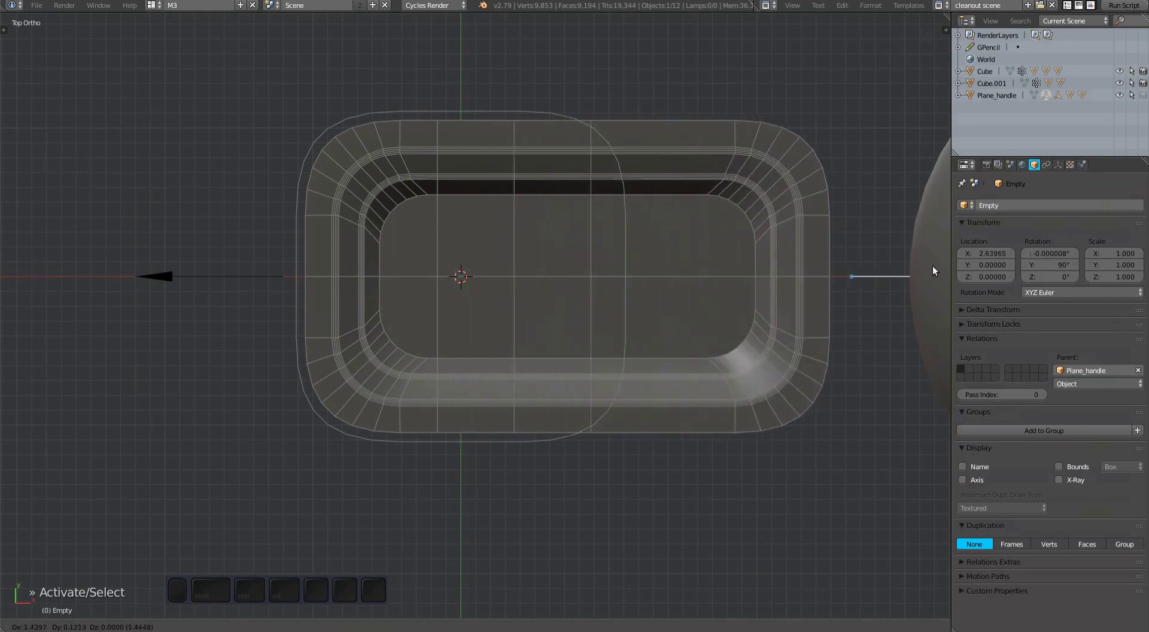
pyautogui.press('Escape')
# Hook the vertices of the base plate's left side to the left arrow empty, collapsing the three existing Hook modifiers
pyautogui.keyDown('shift'); pyautogui.moveTo(231, 281); pyautogui.dragTo(425, 265, button='middle'); pyautogui.keyUp('shift')
pyautogui.rightClick(425, 265)
pyautogui.rightClick(552, 320)
pyautogui.press('Tab')
pyautogui.keyDown('shift'); pyautogui.moveTo(577, 309); pyautogui.dragTo(552, 320, button='middle'); pyautogui.keyUp('shift')
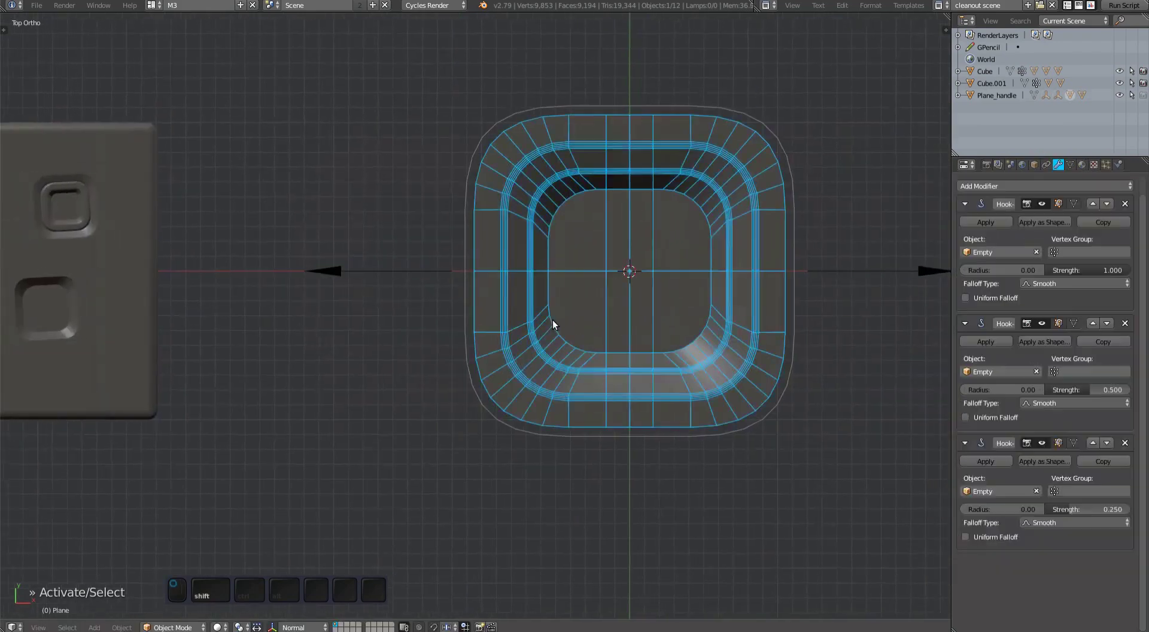
pyautogui.press('a')
pyautogui.press('a')
pyautogui.press('b')
pyautogui.moveTo(431, 75); pyautogui.dragTo(588, 478)
pyautogui.keyDown('shift'); pyautogui.moveTo(587, 479); pyautogui.dragTo(584, 483, button='middle'); pyautogui.keyUp('shift')
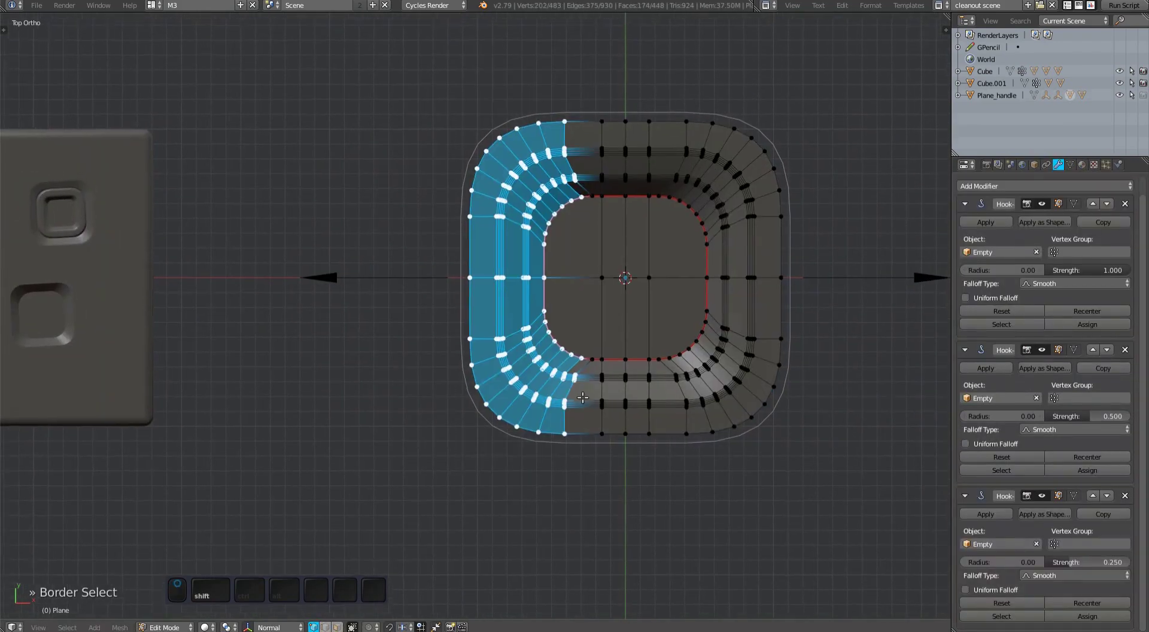
pyautogui.click(965, 204)
pyautogui.click(964, 224)
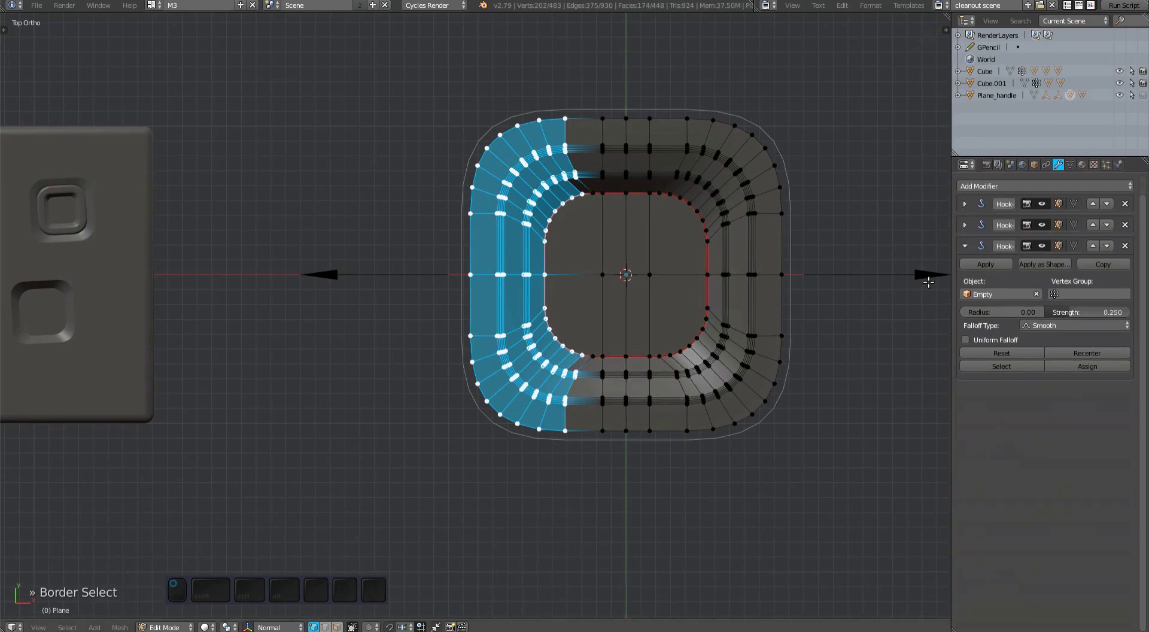
pyautogui.click(965, 246)
pyautogui.keyDown('shift'); pyautogui.moveTo(354, 294); pyautogui.dragTo(354, 291, button='middle'); pyautogui.keyUp('shift')
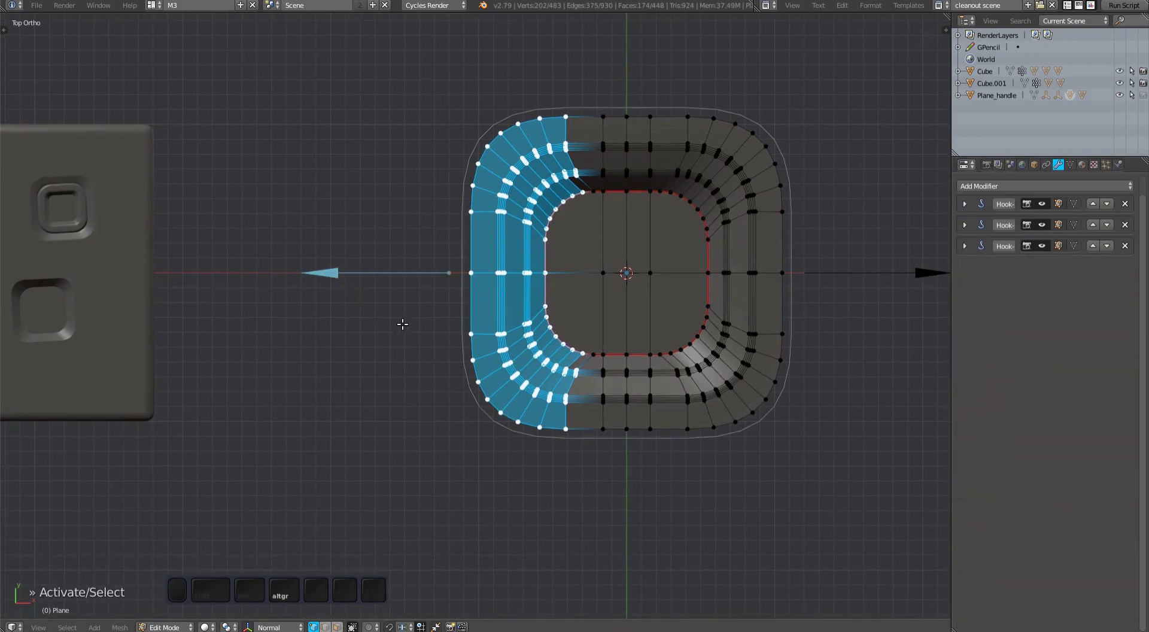
pyautogui.hotkey('ctrl', 'h')
pyautogui.click(406, 324)
# Hook the base plate's support loop just left of centre and its centre loop separately to the left arrow empty
pyautogui.keyDown('shift'); pyautogui.moveTo(415, 326); pyautogui.dragTo(404, 325, button='middle'); pyautogui.keyUp('shift')
pyautogui.press('a')
pyautogui.press('b')
pyautogui.moveTo(580, 99); pyautogui.dragTo(597, 459)
pyautogui.keyDown('shift'); pyautogui.moveTo(576, 393); pyautogui.dragTo(572, 393, button='middle'); pyautogui.keyUp('shift')
pyautogui.keyDown('shift'); pyautogui.moveTo(551, 161); pyautogui.dragTo(581, 383); pyautogui.keyUp('shift')
pyautogui.keyDown('shift'); pyautogui.moveTo(380, 290); pyautogui.dragTo(441, 333, button='middle'); pyautogui.keyUp('shift')
pyautogui.hotkey('ctrl', 'h')
pyautogui.click(375, 307)
pyautogui.press('a')
pyautogui.hotkey('ctrl', 'z')
pyautogui.hotkey('ctrl', 'h')
pyautogui.click(381, 321)
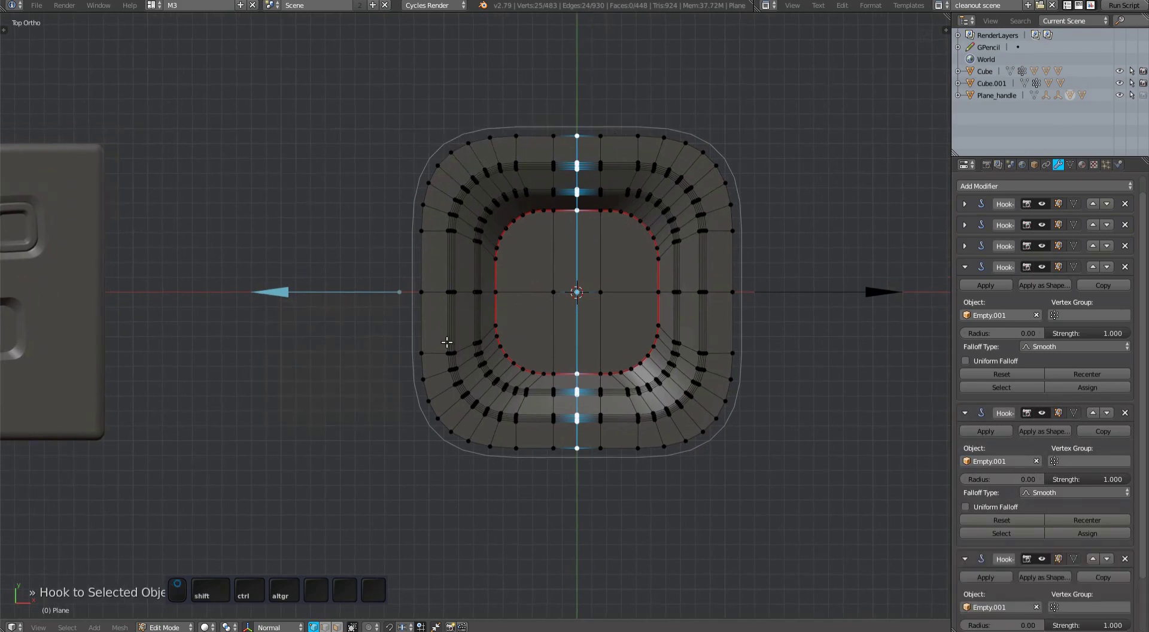
pyautogui.press('a')
# Set the strength of the left arrow's second and third hooks to 0.5 and 0.25, and collapse its Hook modifiers
pyautogui.scroll(-3, 1107, 426)
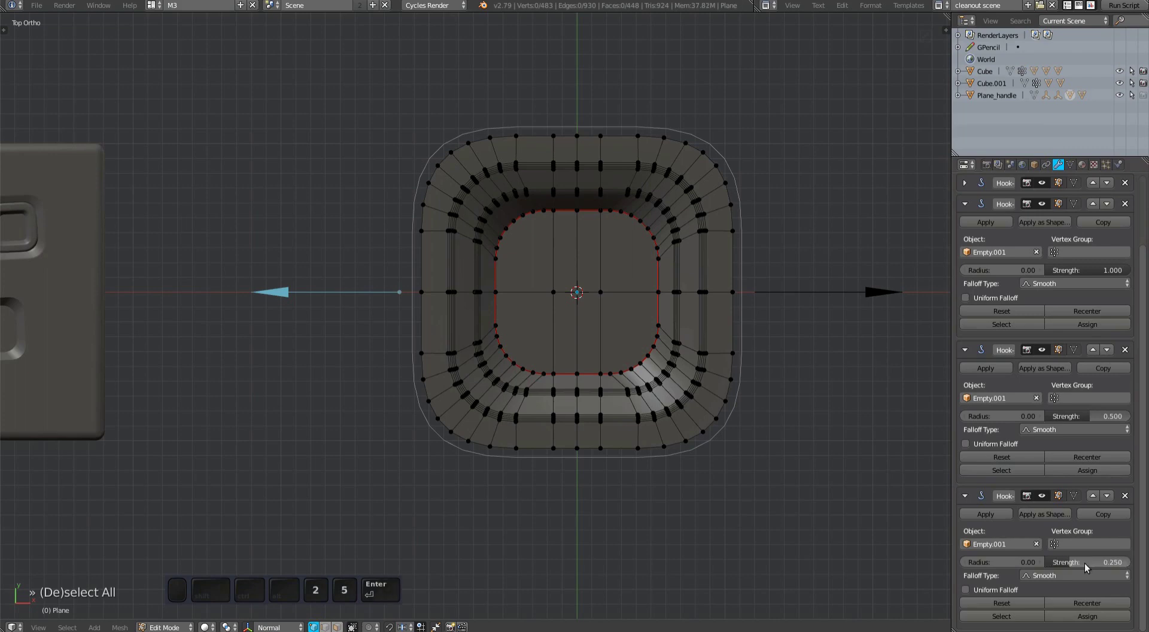
pyautogui.click(965, 205)
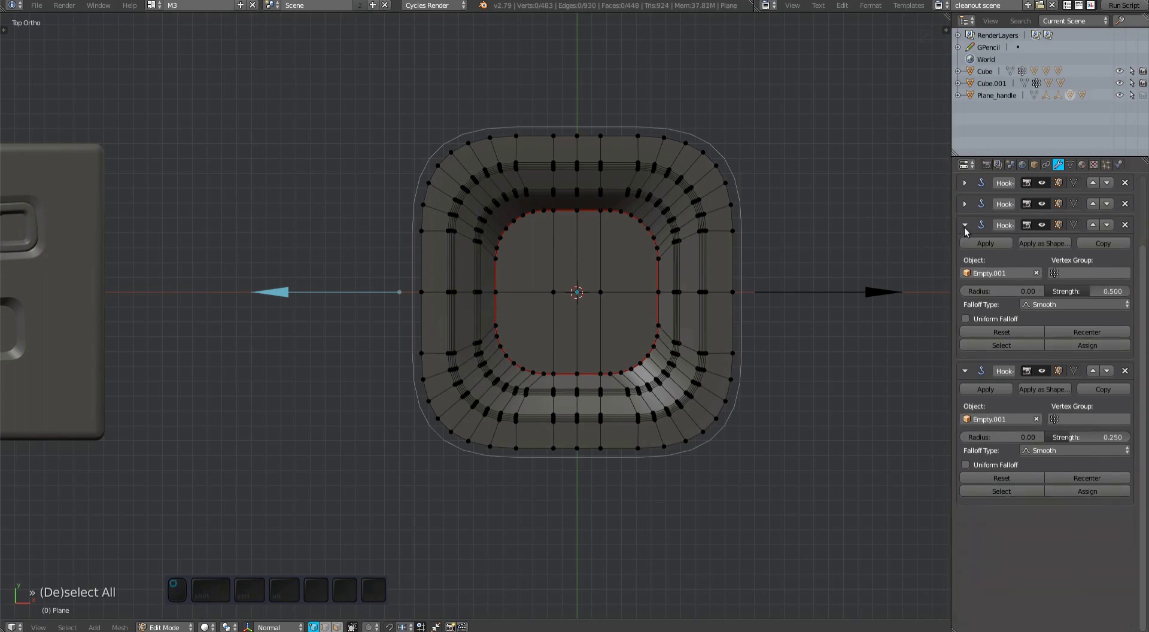
pyautogui.click(965, 225)
pyautogui.click(965, 245)
# Leave mesh editing, try moving the left arrow empty to test its hooks, and cancel the move
pyautogui.keyDown('shift'); pyautogui.moveTo(460, 331); pyautogui.dragTo(427, 367, button='middle'); pyautogui.keyUp('shift')
pyautogui.press('Tab')
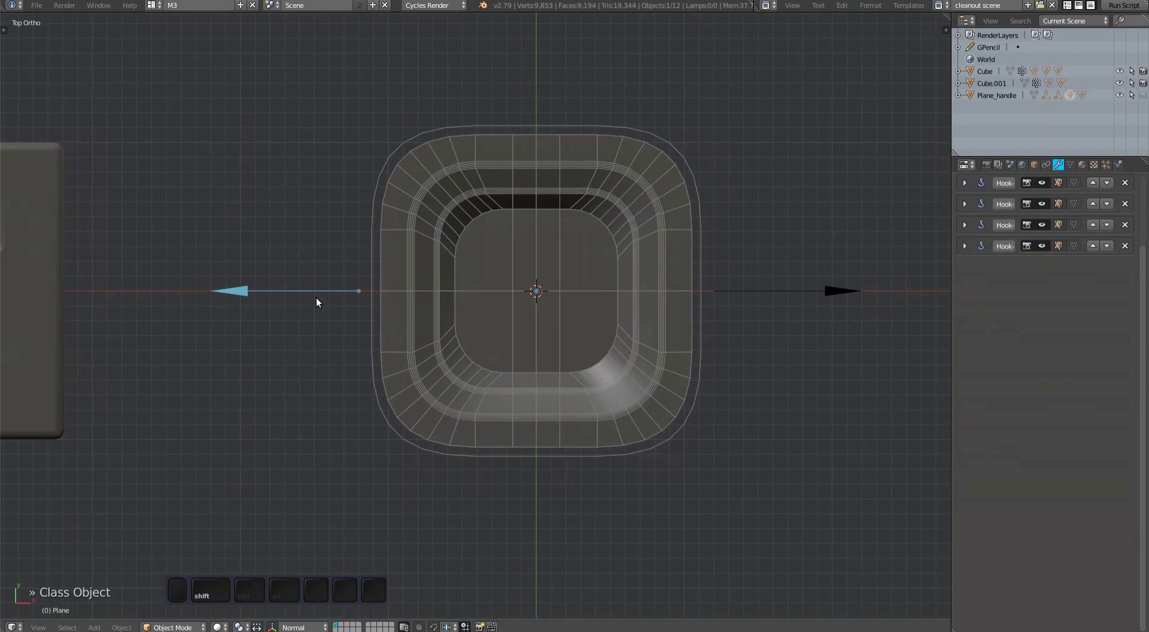
pyautogui.moveTo(359, 294); pyautogui.dragTo(322, 292, button='right')
pyautogui.press('Escape')
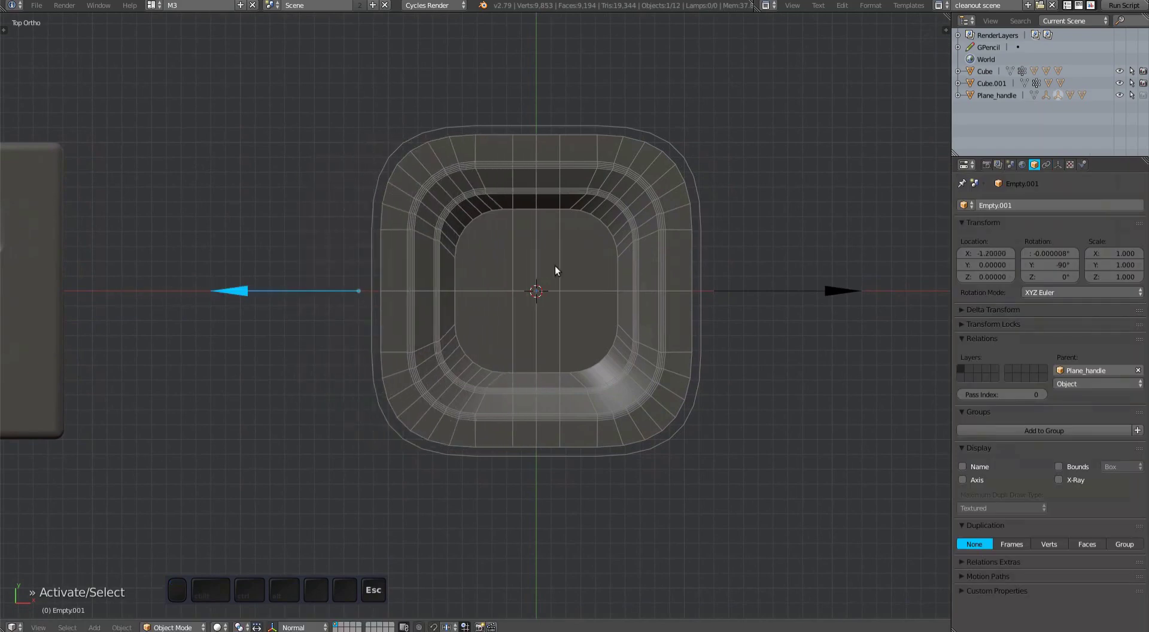
# Add the missing inner corner vertices to the vertices of the left arrow's full-strength hook and assign them to it
pyautogui.rightClick(404, 308)
pyautogui.press('Tab')
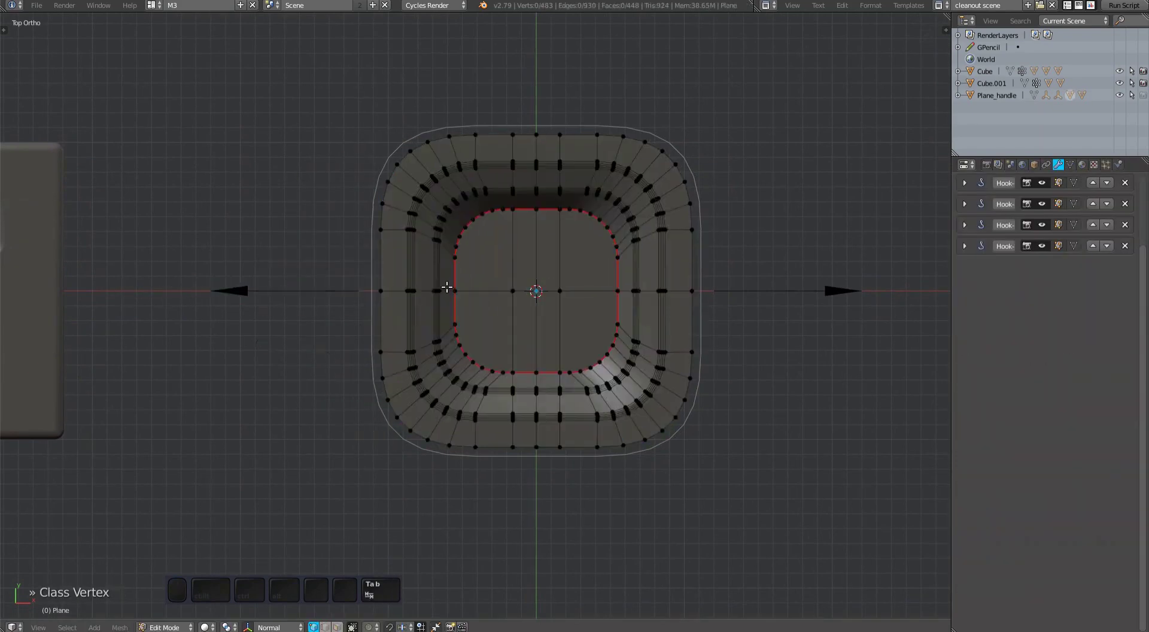
pyautogui.scroll(2, 491, 302)
pyautogui.click(965, 204)
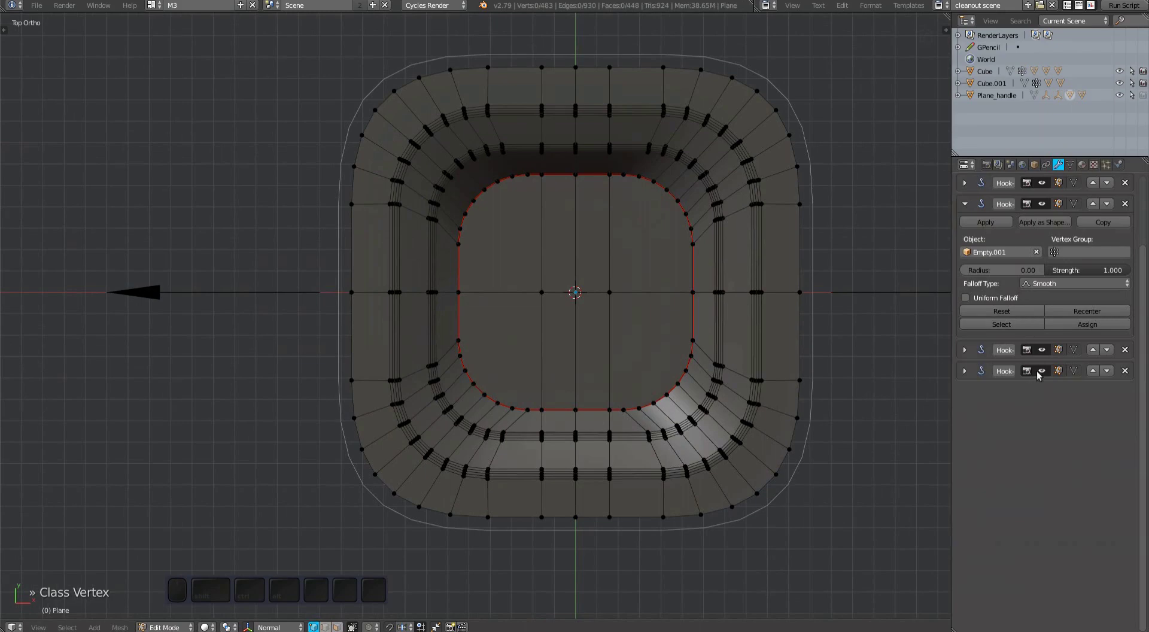
pyautogui.click(1001, 324)
pyautogui.scroll(1, 539, 299)
pyautogui.keyDown('shift'); pyautogui.rightClick(597, 160); pyautogui.keyUp('shift')
pyautogui.scroll(1, 599, 428)
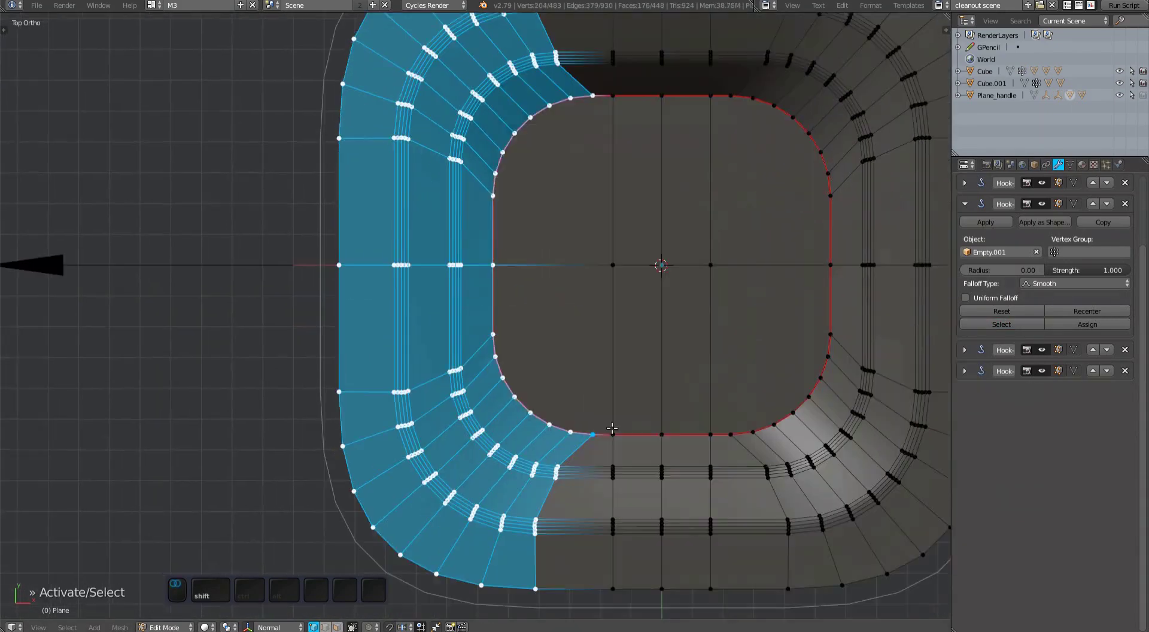
pyautogui.keyDown('shift'); pyautogui.moveTo(611, 428); pyautogui.dragTo(608, 421, button='middle'); pyautogui.keyUp('shift')
pyautogui.click(1088, 324)
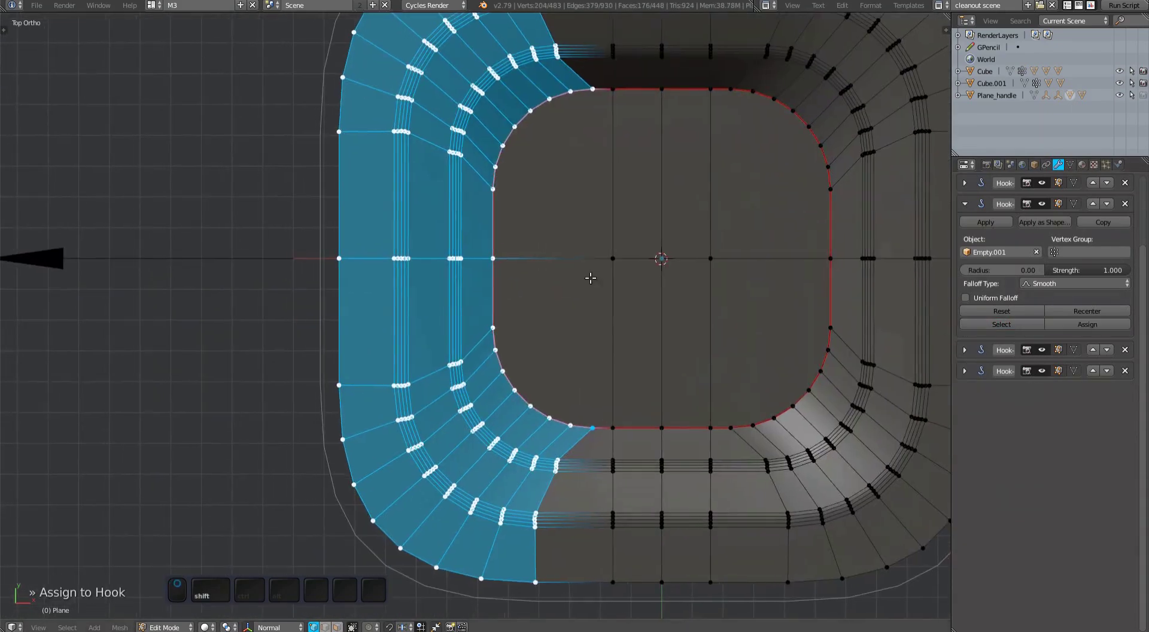
# Try moving the left arrow empty to test the corrected hook on the base plate's left side
pyautogui.press('Tab')
pyautogui.scroll(-1, 622, 193)
pyautogui.rightClick(336, 275)
pyautogui.press('g')
pyautogui.click(450, 322)
pyautogui.scroll(-3, 615, 313)
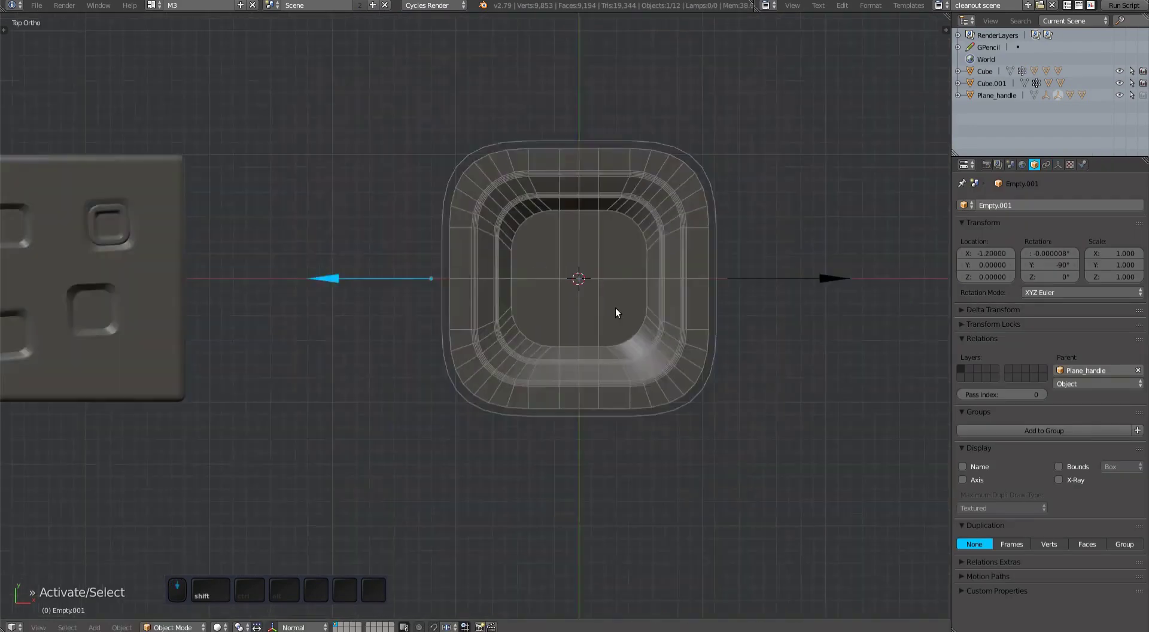
# Turn off the wireframe display of the base plate
pyautogui.moveTo(615, 313); pyautogui.dragTo(600, 332, button='middle')
pyautogui.rightClick(600, 332)
pyautogui.press('pageup')
pyautogui.press('6')
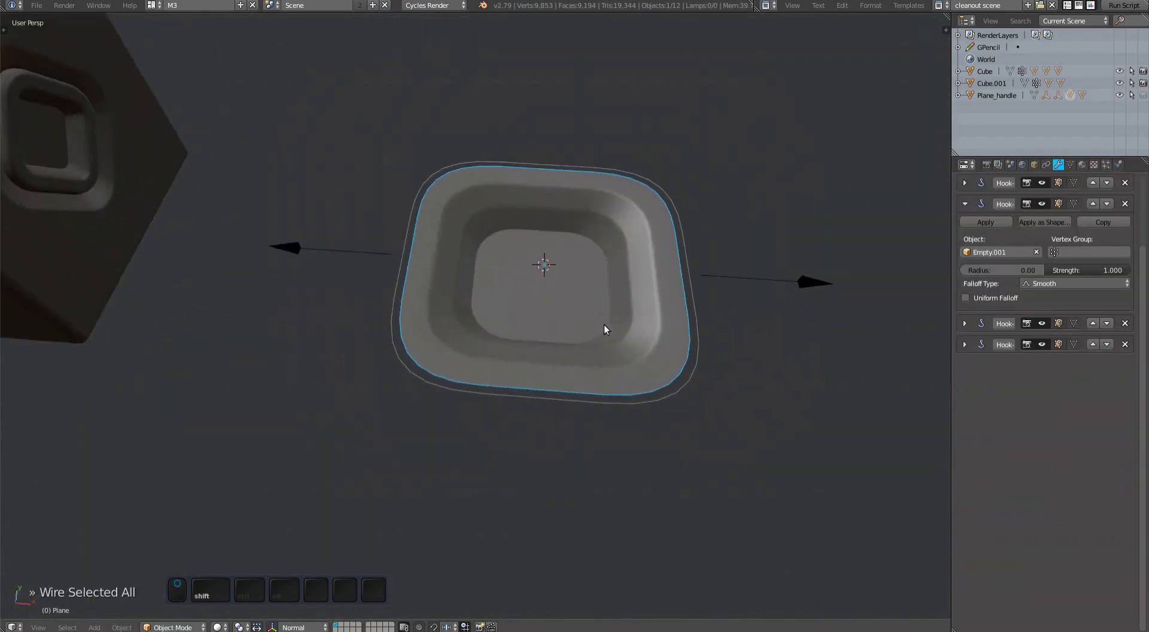
# Reveal the hidden inner frame of the decal and clear the selection
pyautogui.press('a')
pyautogui.scroll(-4, 651, 354)
pyautogui.moveTo(620, 380)
pyautogui.keyDown('shift'); pyautogui.mouseDown(button='middle')
pyautogui.moveTo(570, 327)
pyautogui.moveTo(568, 301)
pyautogui.mouseUp(button='middle'); pyautogui.keyUp('shift')
pyautogui.hotkey('alt', 'h')
pyautogui.press('a')
pyautogui.scroll(3, 551, 311)
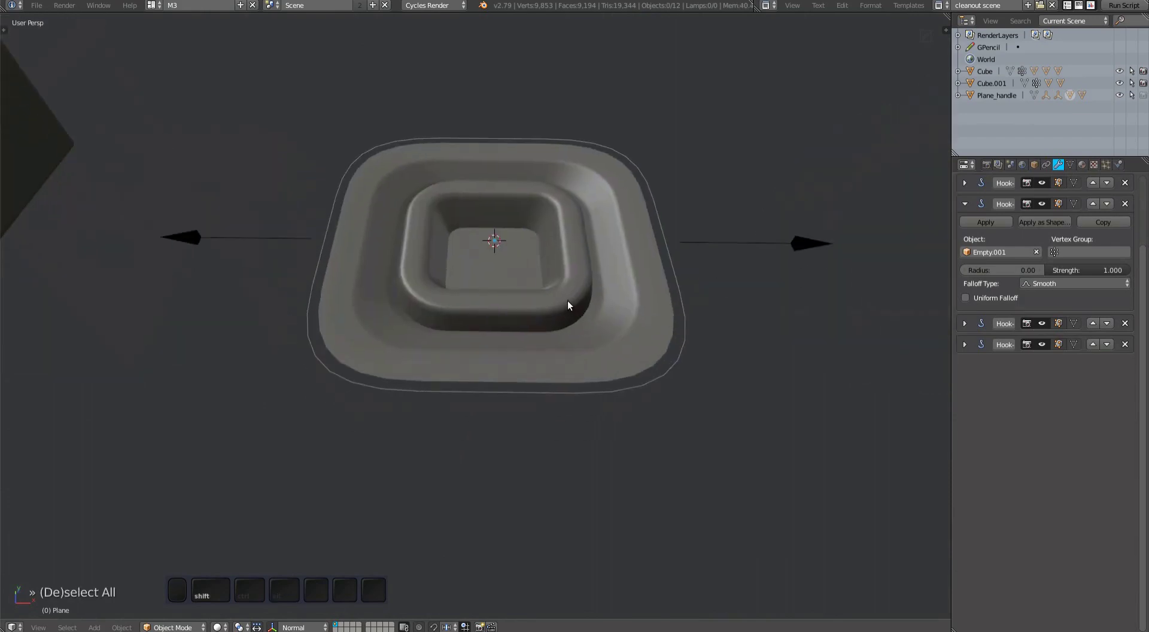
# Hook the vertices of the inner frame's right side to the right arrow empty
pyautogui.rightClick(568, 300)
pyautogui.press('Tab')
pyautogui.press('1')
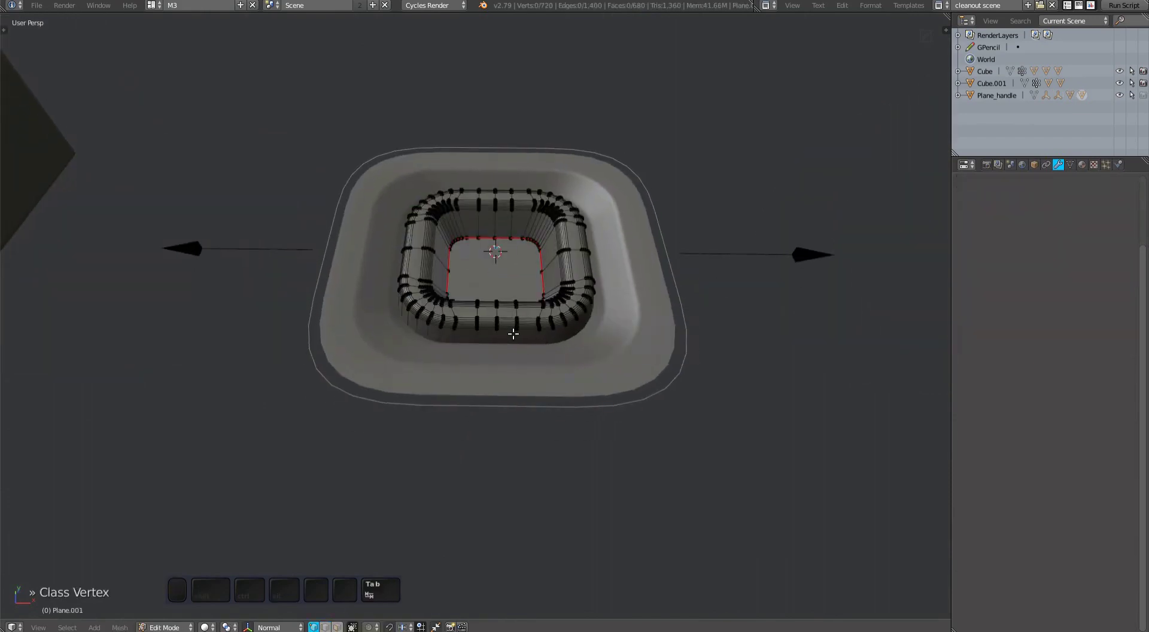
pyautogui.press('KP_7')
pyautogui.press('a')
pyautogui.press('b')
pyautogui.moveTo(654, 64); pyautogui.dragTo(504, 451)
pyautogui.hotkey('ctrl', 'h')
pyautogui.click(770, 295)
# Hook the inner frame's support loop just right of centre and its centre loop separately to the right arrow empty
pyautogui.press('b')
pyautogui.moveTo(449, 95); pyautogui.dragTo(479, 383)
pyautogui.hotkey('ctrl', 'h')
pyautogui.press('a')
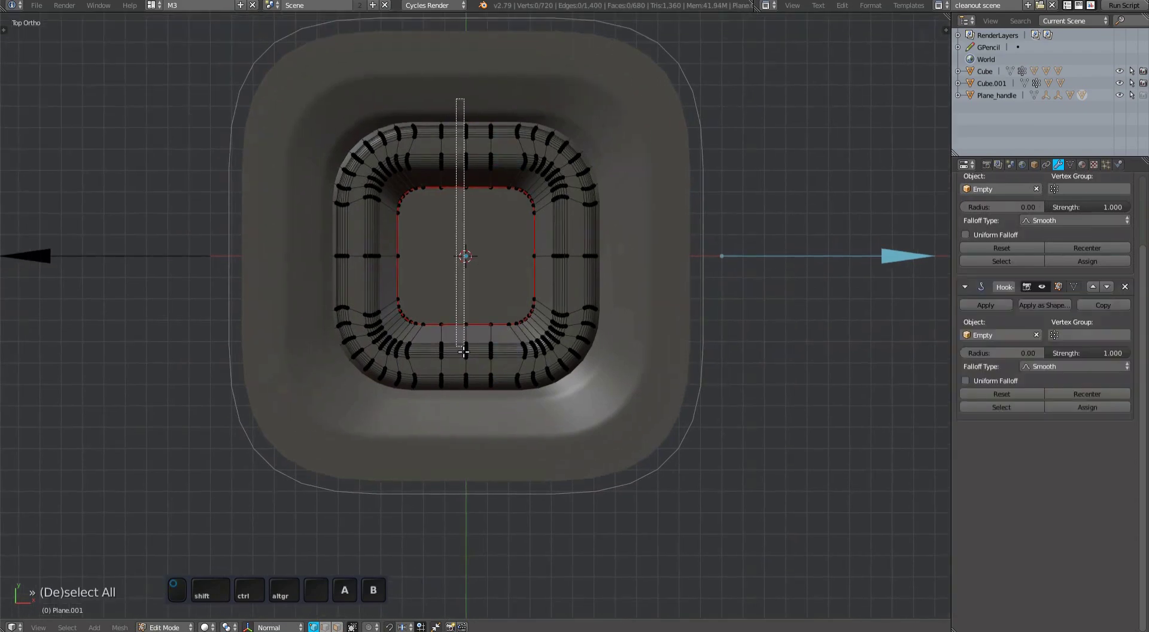
pyautogui.keyDown('shift'); pyautogui.moveTo(563, 454); pyautogui.dragTo(692, 483, button='middle'); pyautogui.keyUp('shift')
# Hook the vertices of the inner frame's left side to the left arrow empty
pyautogui.press('a')
pyautogui.press('a')
pyautogui.press('b')
pyautogui.moveTo(457, 77); pyautogui.dragTo(559, 411)
pyautogui.hotkey('ctrl', 'h')
pyautogui.click(365, 325)
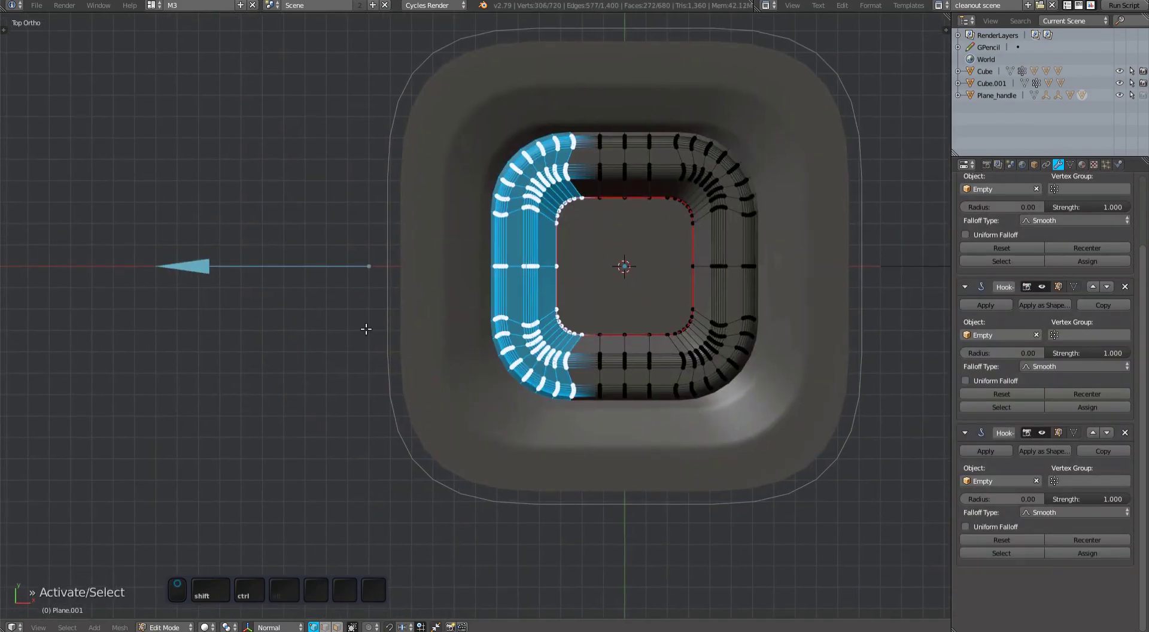
# Hook the inner frame's support loop just left of centre and its centre loop separately to the left arrow empty
pyautogui.press('a')
pyautogui.press('b')
pyautogui.moveTo(555, 122); pyautogui.dragTo(599, 398)
pyautogui.press('b')
pyautogui.hotkey('ctrl', 'h')
pyautogui.press('Tab')
pyautogui.scroll(-2, 566, 340)
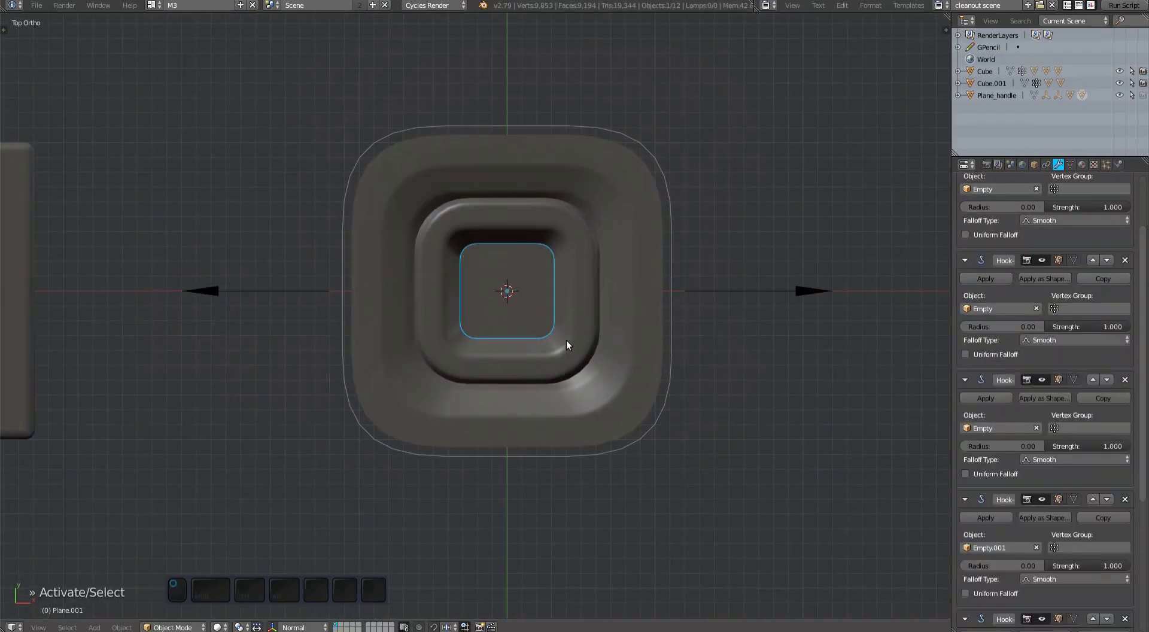
# Set the inner frame's second and third hook strengths to 0.5 and 0.25, and try moving the left arrow empty
pyautogui.rightClick(792, 295)
pyautogui.keyDown('shift'); pyautogui.moveTo(792, 300); pyautogui.dragTo(749, 291, button='middle'); pyautogui.keyUp('shift')
pyautogui.click(1082, 96)
pyautogui.click(1105, 310)
pyautogui.write('.5')
pyautogui.press('Return')
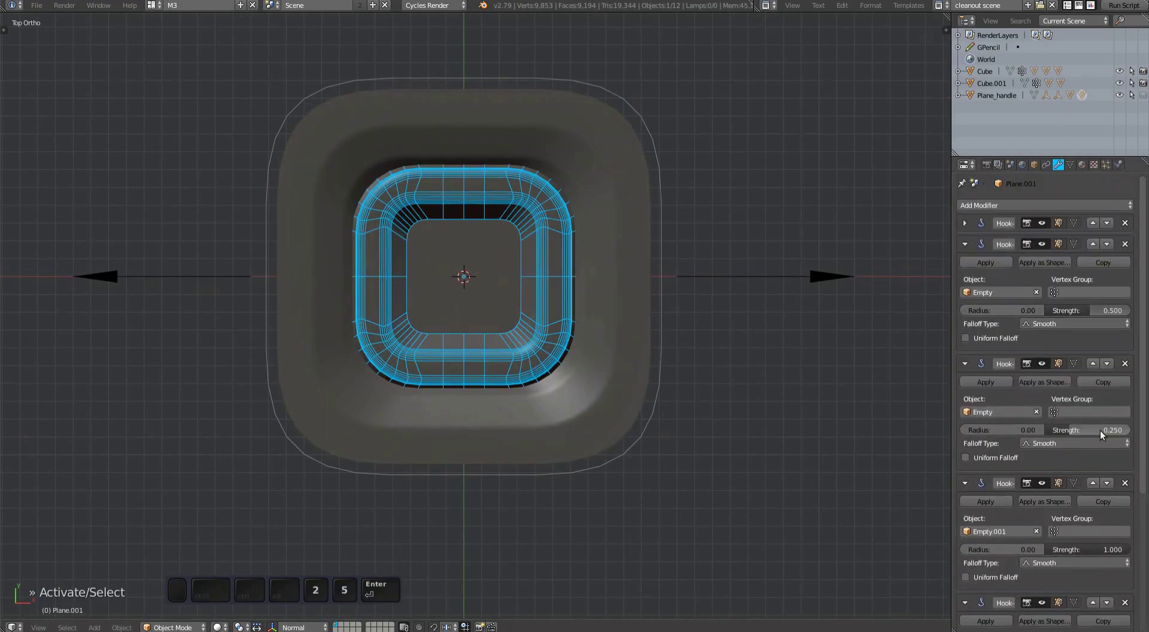
pyautogui.moveTo(964, 244); pyautogui.dragTo(965, 364)
pyautogui.rightClick(239, 317)
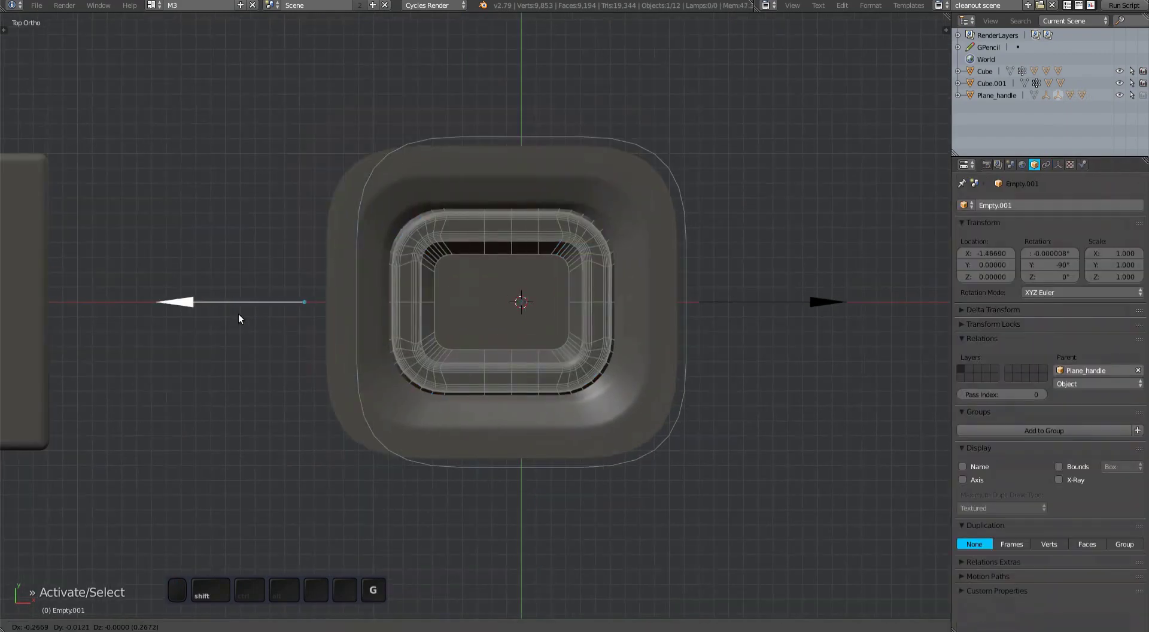
# Hook the vertices of the Plane_handle mesh's right side to the right arrow empty with Hook to Selected Object
pyautogui.rightClick(794, 301)
pyautogui.rightClick(649, 387)
pyautogui.press('Tab')
pyautogui.press('a')
pyautogui.press('a')
pyautogui.moveTo(727, 127); pyautogui.dragTo(542, 473)
pyautogui.hotkey('ctrl', 'h')
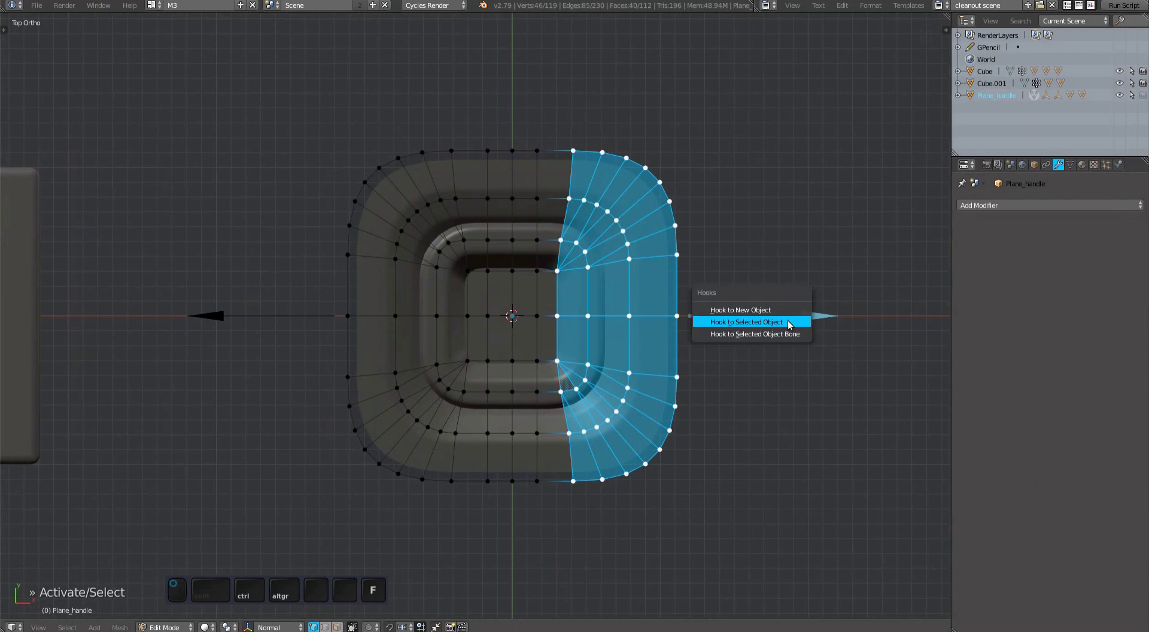
pyautogui.click(695, 321)
# Hook the Plane_handle mesh's support loop just right of centre and its centre loop to the right arrow empty
pyautogui.moveTo(539, 120); pyautogui.dragTo(562, 473)
pyautogui.hotkey('ctrl', 'h')
pyautogui.click(703, 342)
# Hook the left side, left support loop and centre loop of the Plane_handle mesh to the left arrow empty, and leave Edit Mode
pyautogui.press('b')
pyautogui.moveTo(334, 92); pyautogui.dragTo(515, 464)
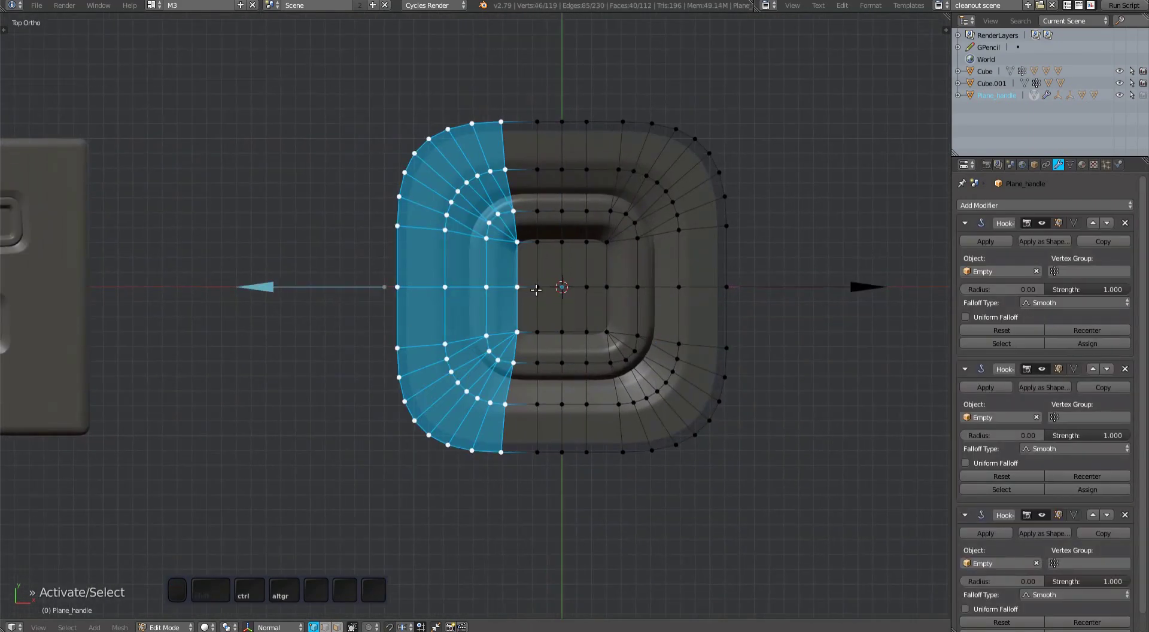
pyautogui.moveTo(514, 114); pyautogui.dragTo(546, 475)
pyautogui.press('Tab')
pyautogui.hotkey('shift', 'ctrl', 'alt', 'w')
# Reduce the strengths of the handle's support and centre loop hooks, setting the left arrow empty's last hook to 0.25
pyautogui.rightClick(666, 411)
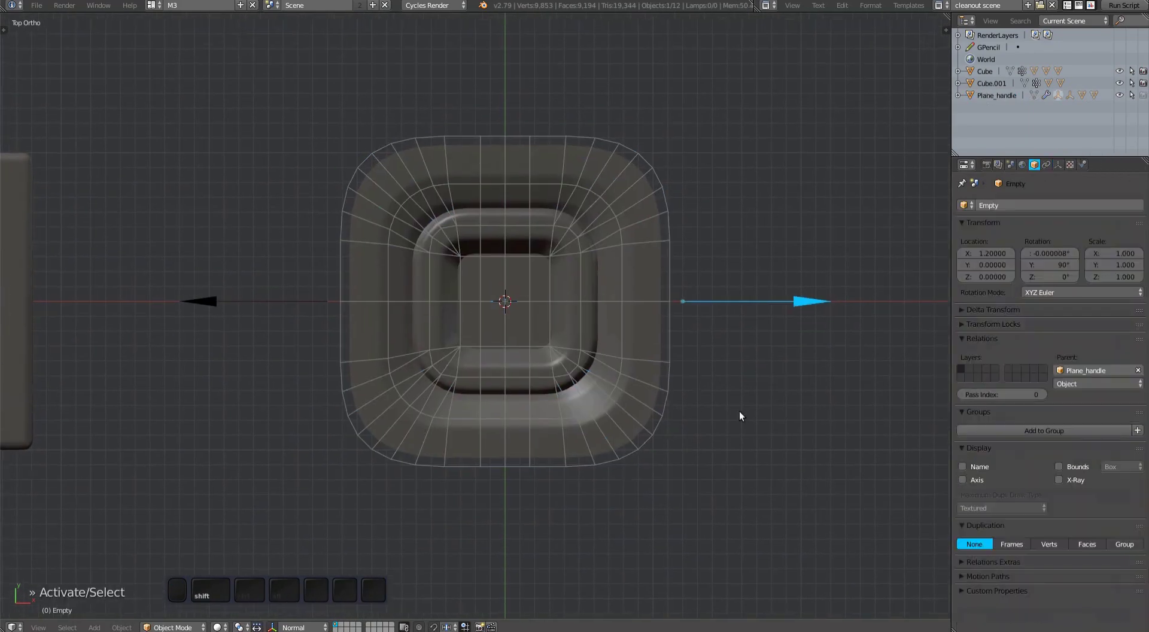
pyautogui.rightClick(741, 416)
pyautogui.click(965, 223)
pyautogui.click(965, 244)
pyautogui.click(965, 264)
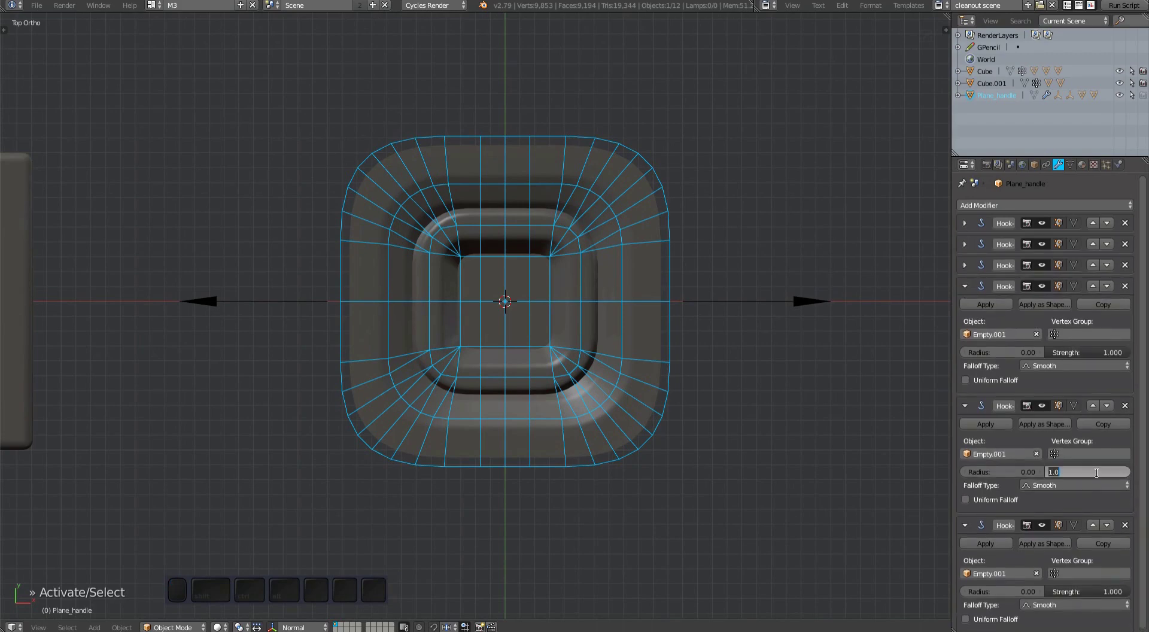
pyautogui.click(966, 286)
pyautogui.click(965, 307)
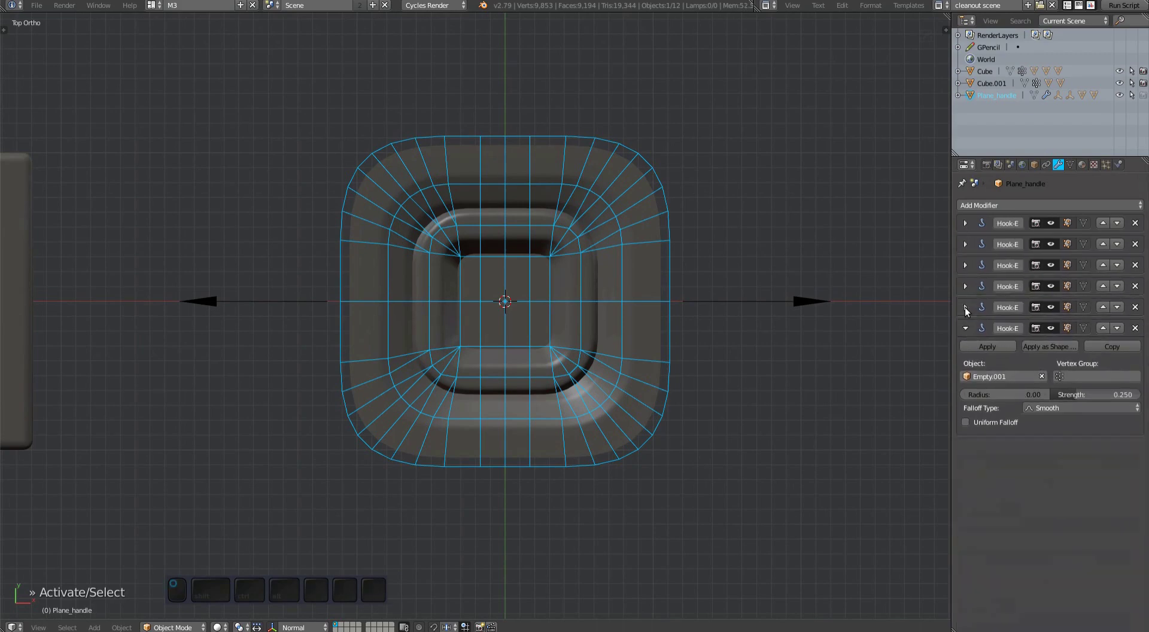
# Try moving the right and left arrow empties to test the handle's weighted hooks
pyautogui.rightClick(782, 303)
pyautogui.press('Escape')
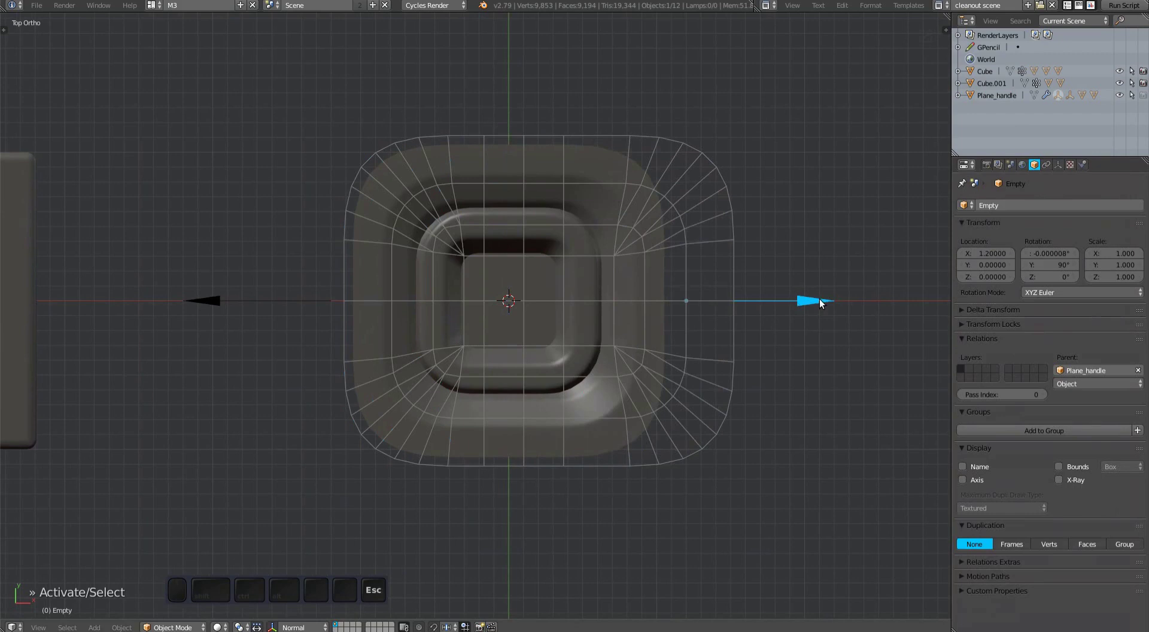
pyautogui.moveTo(264, 308); pyautogui.dragTo(139, 303, button='right')
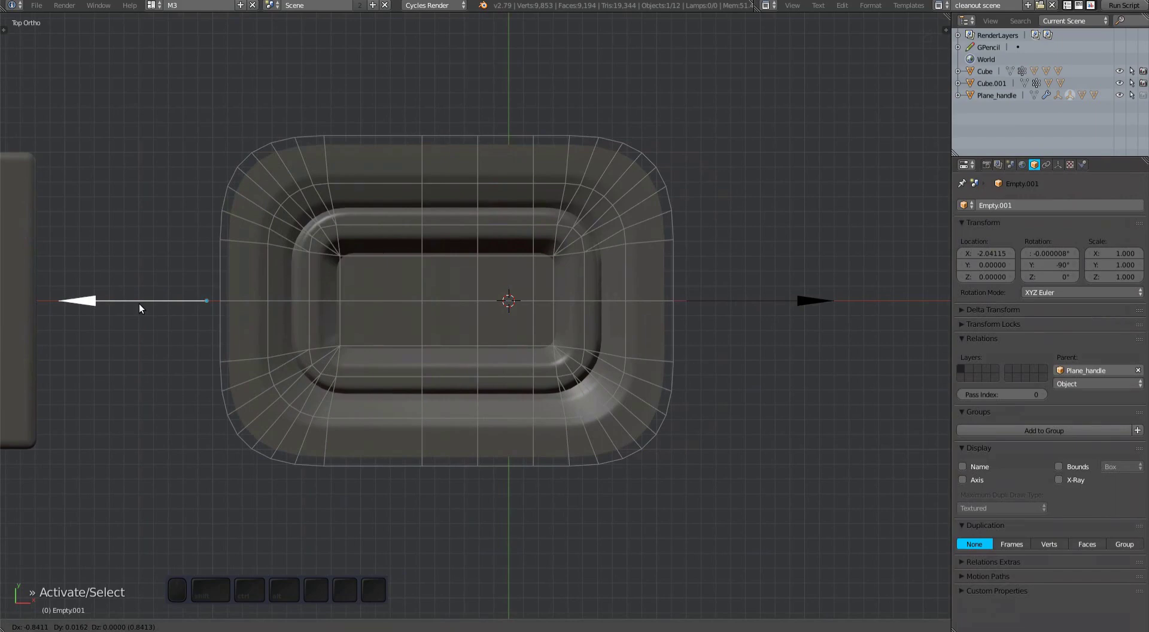
pyautogui.press('Escape')
pyautogui.moveTo(185, 318); pyautogui.dragTo(431, 308, button='middle')
pyautogui.rightClick(328, 358)
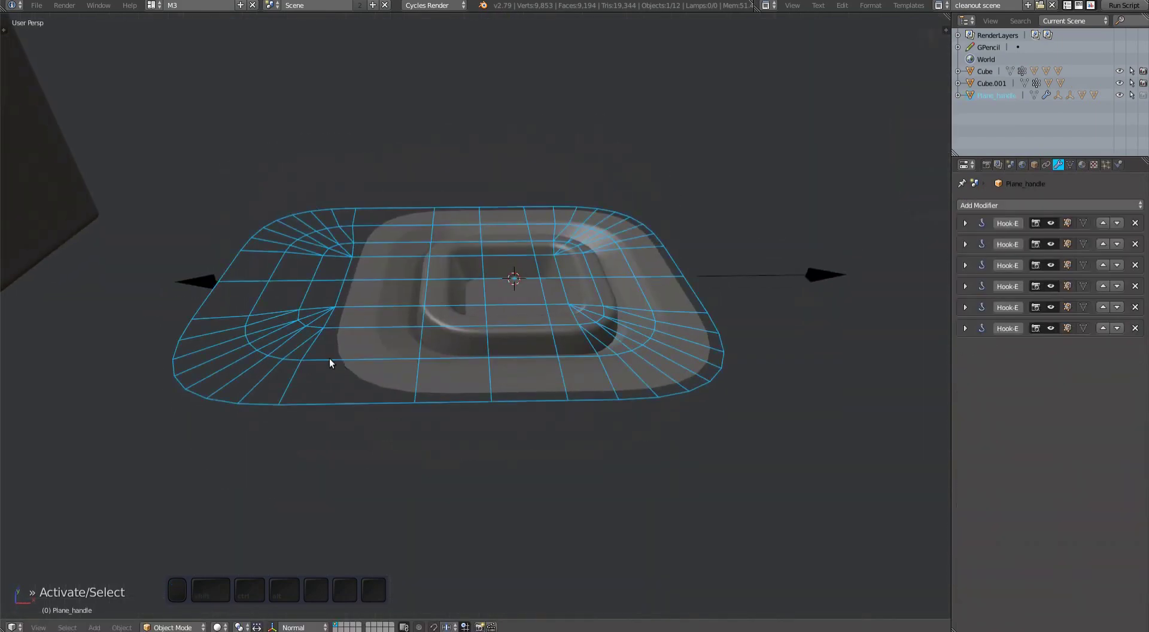
pyautogui.rightClick(770, 286)
pyautogui.press('g')
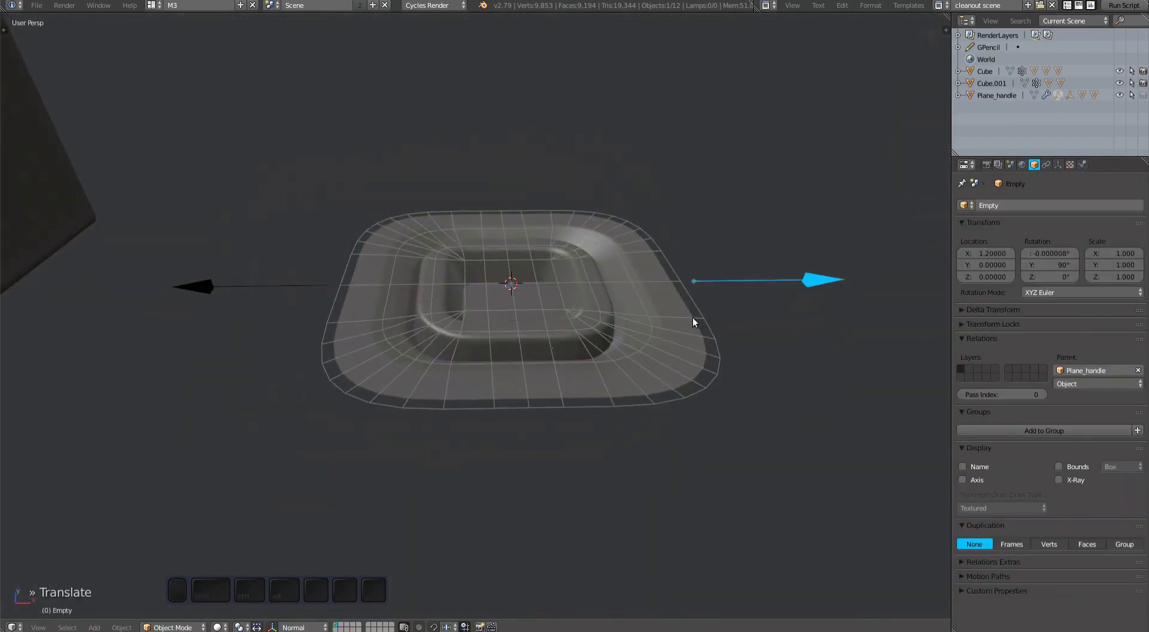
pyautogui.press('Escape')
# Turn off the handle's wireframe display and maximize the 3D view
pyautogui.press('a')
pyautogui.moveTo(692, 317); pyautogui.dragTo(634, 382, button='middle')
pyautogui.rightClick(633, 421)
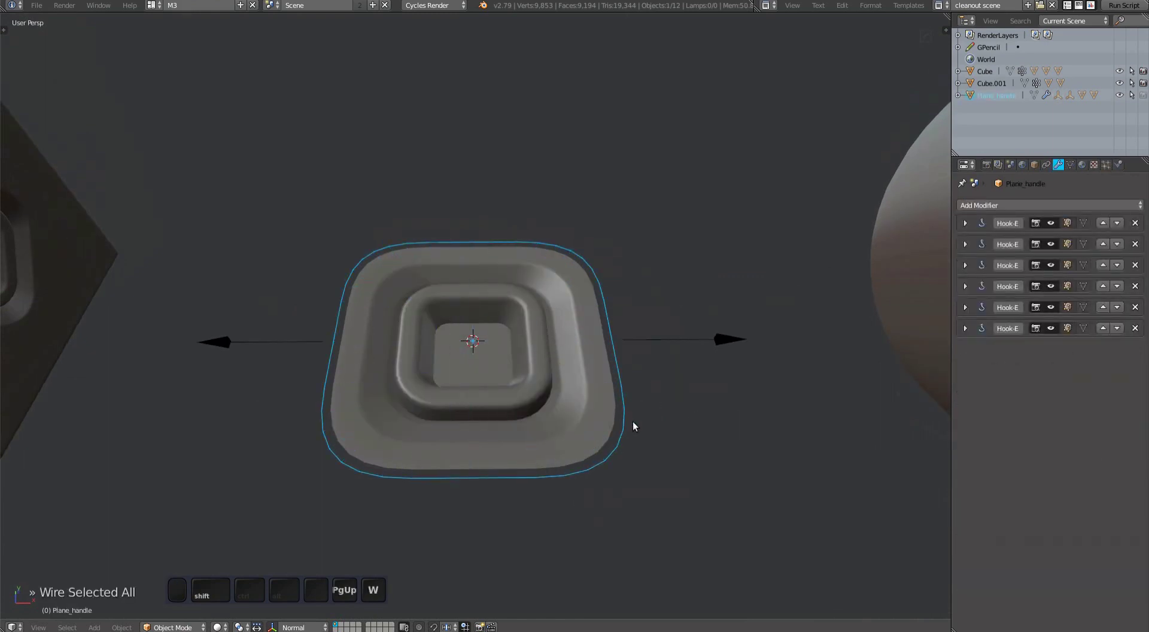
pyautogui.moveTo(633, 421); pyautogui.dragTo(674, 385, button='middle')
pyautogui.hotkey('ctrl', 'space')
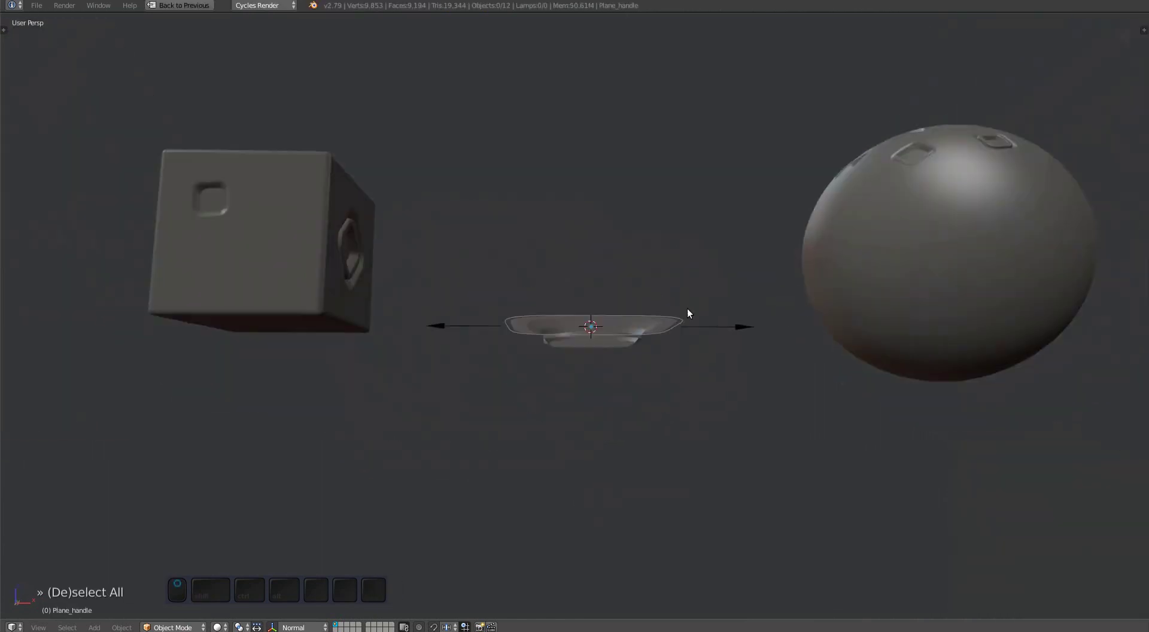
pyautogui.moveTo(687, 313); pyautogui.dragTo(662, 357, button='middle')
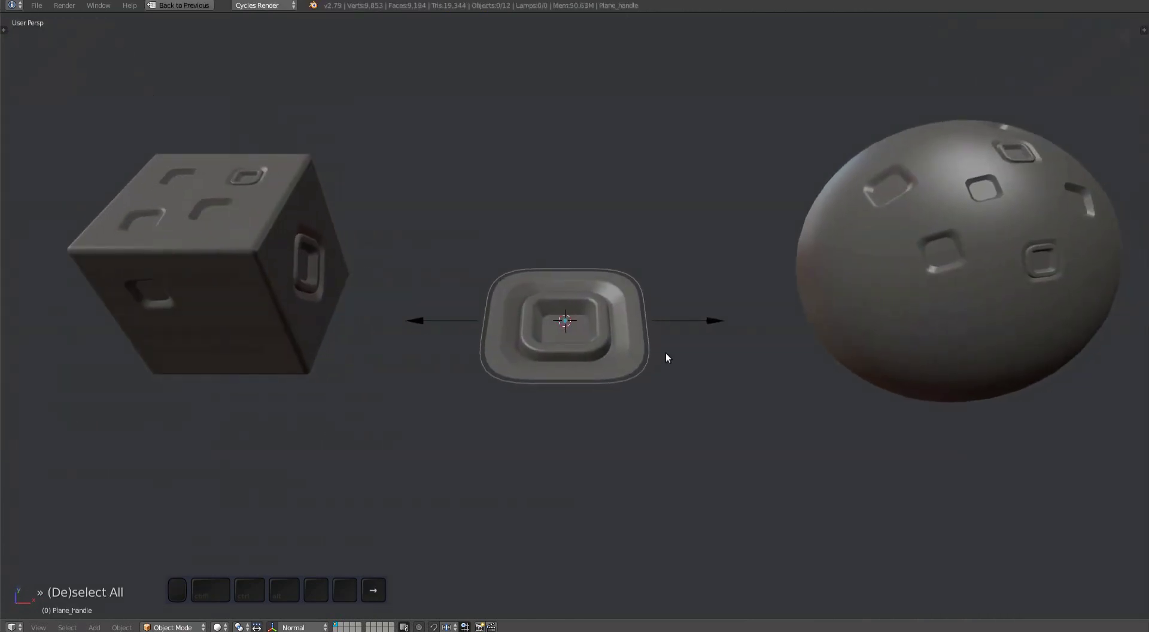
# Run MESHmachine's Validate Plug on the handle and generate a new UUID for the plug
pyautogui.rightClick(652, 363)
pyautogui.scroll(2, 647, 365)
pyautogui.press('y')
pyautogui.moveTo(584, 334)
pyautogui.click(622, 390)
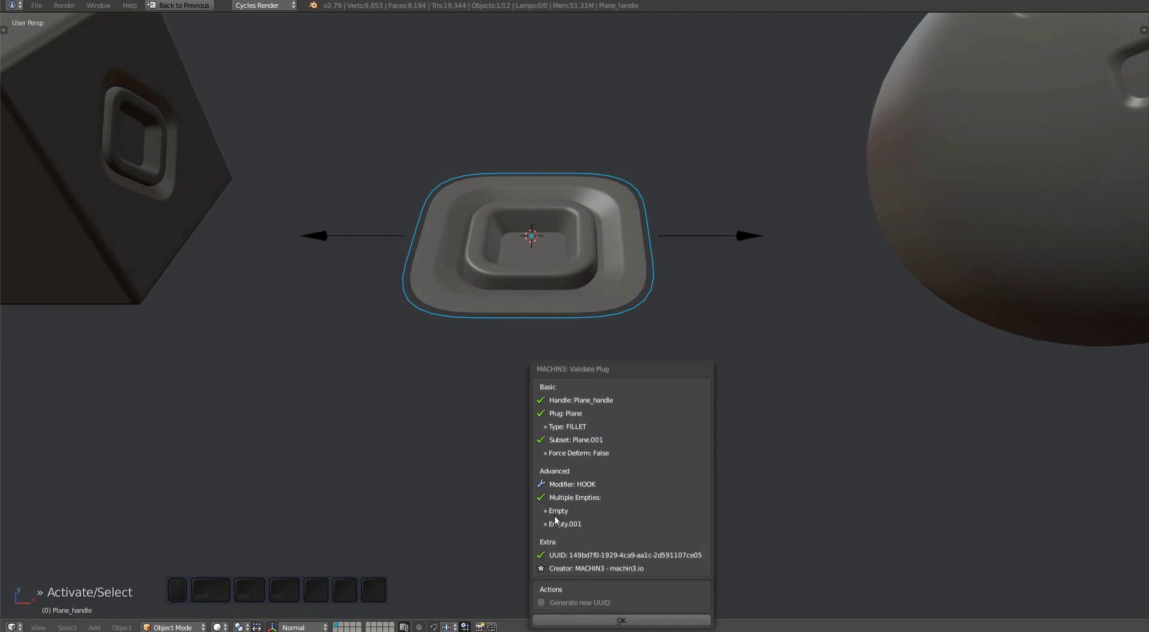
pyautogui.click(590, 602)
pyautogui.click(599, 621)
# Duplicate the complete plug together with both arrow empties and scale the copy down
pyautogui.moveTo(623, 383); pyautogui.dragTo(673, 341, button='middle')
pyautogui.press('a')
pyautogui.scroll(-3, 673, 341)
pyautogui.press('b')
pyautogui.moveTo(282, 230); pyautogui.dragTo(598, 383)
pyautogui.hotkey('shift', 'd')
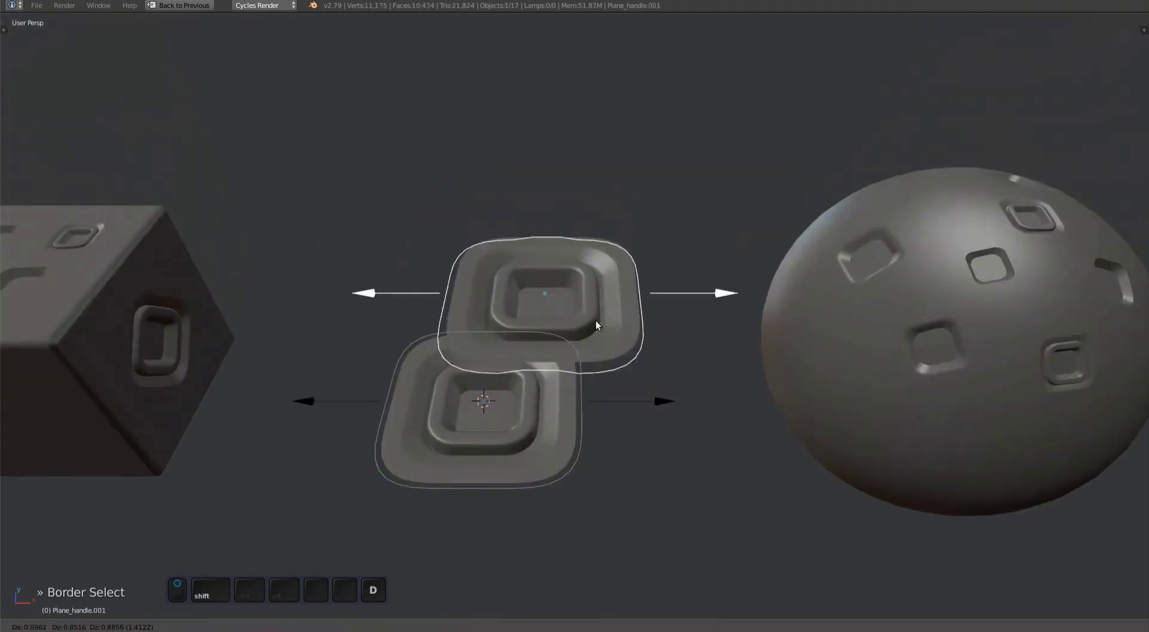
pyautogui.scroll(3, 595, 323)
pyautogui.click(577, 275)
pyautogui.rightClick(577, 271)
pyautogui.press('s')
pyautogui.click(694, 347)
# Change the snap element and snap the plug copy onto the lower part of the sphere's surface
pyautogui.press('g')
pyautogui.press('ctrl')
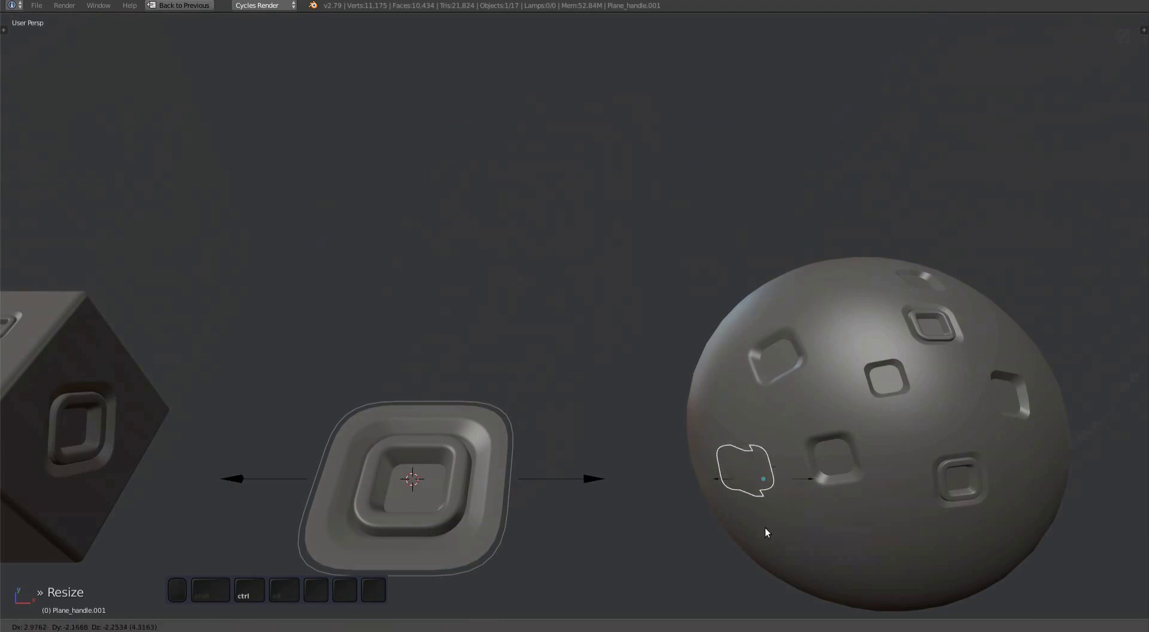
pyautogui.click(623, 365)
pyautogui.hotkey('ctrl', 'shift', 'Tab')
pyautogui.click(623, 344)
pyautogui.press('g')
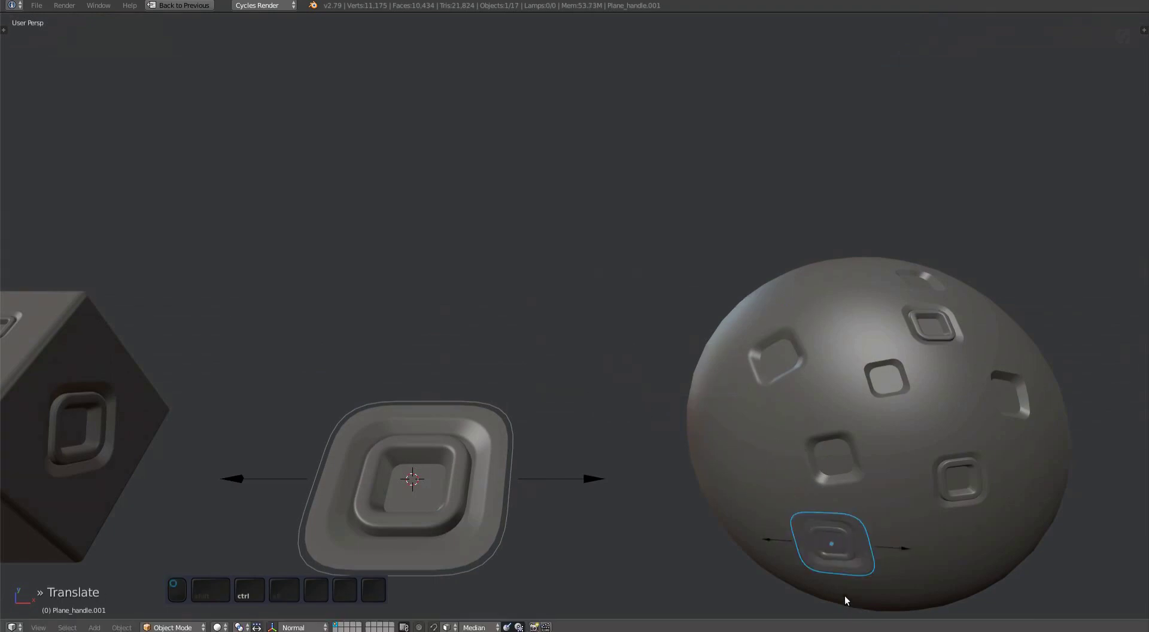
pyautogui.click(844, 594)
# Resize the plug copy and reposition it on the sphere below the existing recesses
pyautogui.press('KP_Decimal')
pyautogui.press('s')
pyautogui.click(672, 488)
pyautogui.press('g')
pyautogui.click(705, 464)
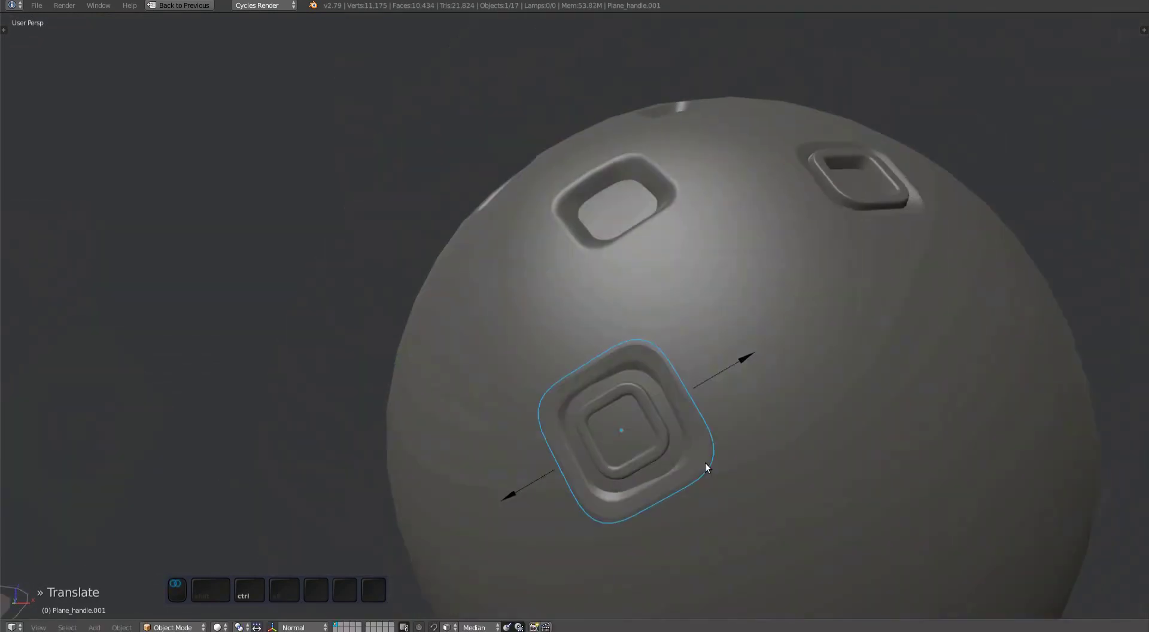
# Stretch the plug copy into an elongated recess by moving both of its arrow empties outward
pyautogui.rightClick(731, 379)
pyautogui.rightClick(734, 378)
pyautogui.press('s')
pyautogui.click(872, 295)
pyautogui.moveTo(873, 295); pyautogui.dragTo(629, 405, button='middle')
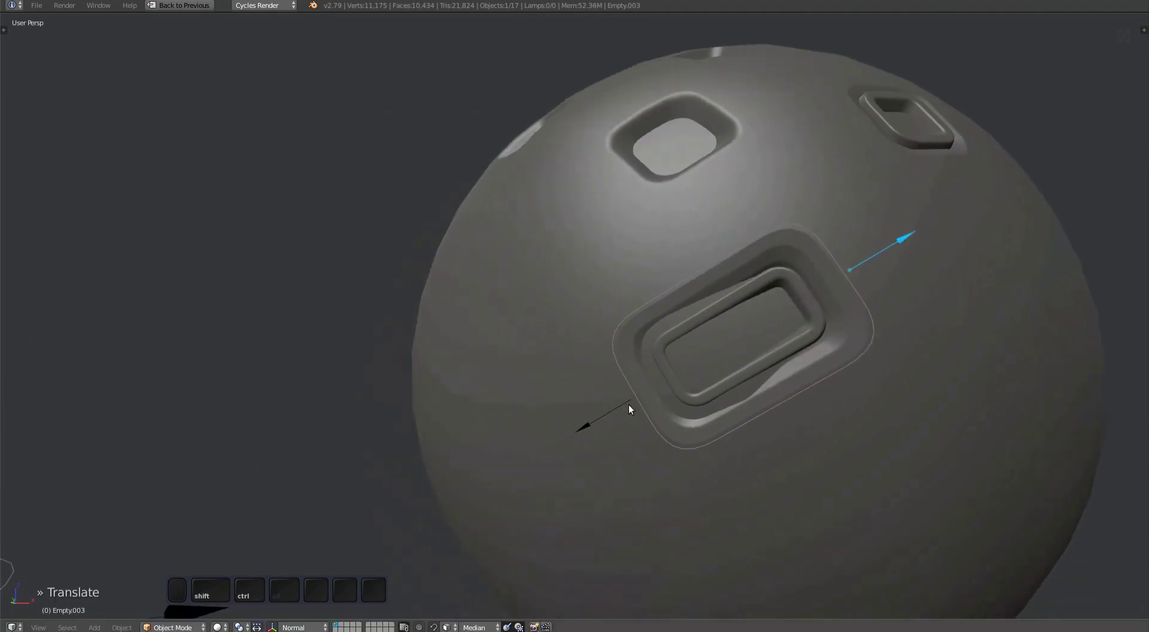
pyautogui.rightClick(598, 422)
pyautogui.press('g')
pyautogui.click(649, 445)
# Slide the stretched plug copy to a new spot on the sphere's surface with snapping
pyautogui.rightClick(679, 462)
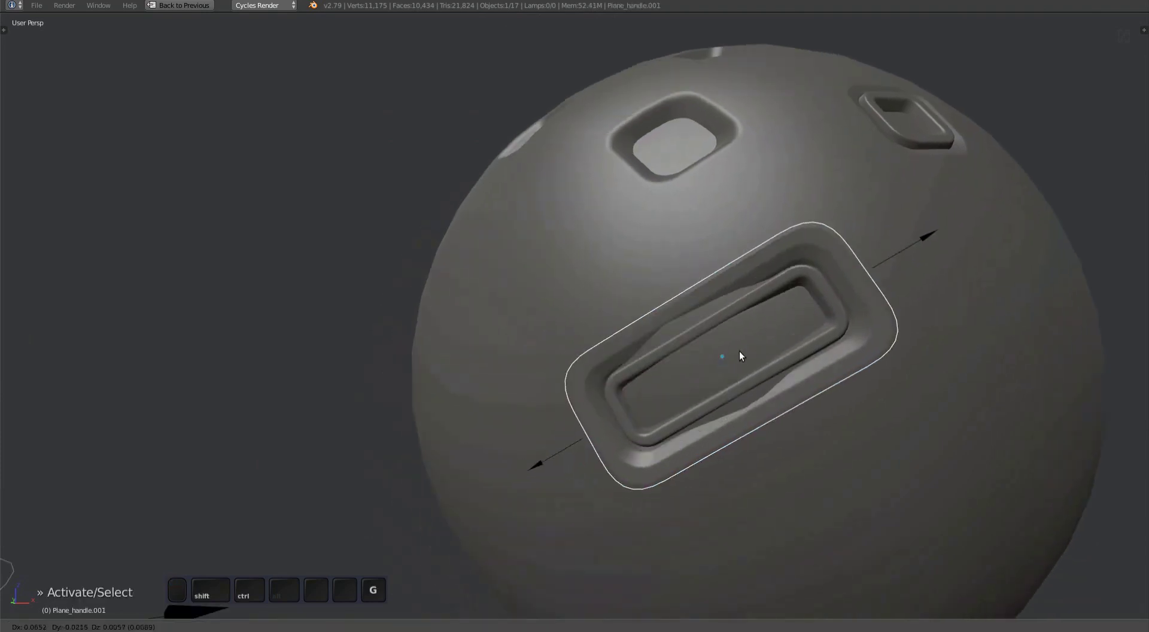
pyautogui.press('g')
pyautogui.keyDown('ctrl'); pyautogui.click(758, 298); pyautogui.keyUp('ctrl')
pyautogui.moveTo(758, 298); pyautogui.dragTo(776, 339, button='middle')
# Plug the stretched copy into the sphere with MESHmachine's Plug tool and enable Subsets
pyautogui.keyDown('shift'); pyautogui.rightClick(825, 365); pyautogui.keyUp('shift')
pyautogui.press('y')
pyautogui.click(856, 371)
pyautogui.press('F6')
pyautogui.click(785, 469)
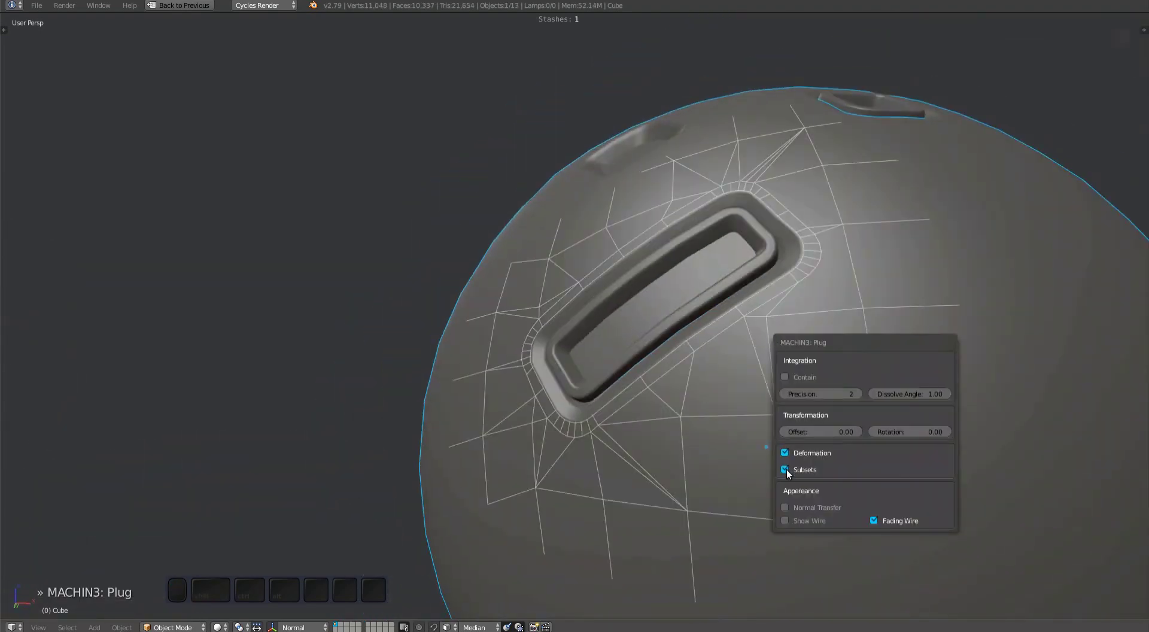
# Toggle Show Wire on and off for the plug and enable Normal Transfer
pyautogui.moveTo(706, 371)
pyautogui.mouseDown(button='middle')
pyautogui.moveTo(670, 343)
pyautogui.moveTo(711, 358)
pyautogui.mouseUp(button='middle')
pyautogui.press('F6')
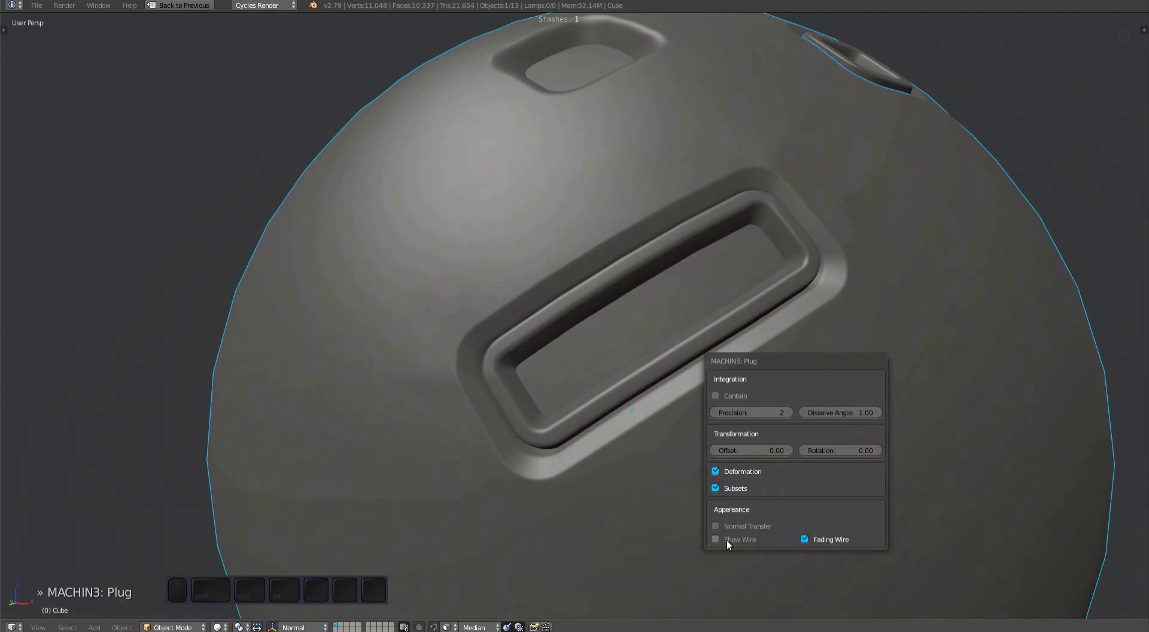
pyautogui.click(727, 539)
pyautogui.click(727, 540)
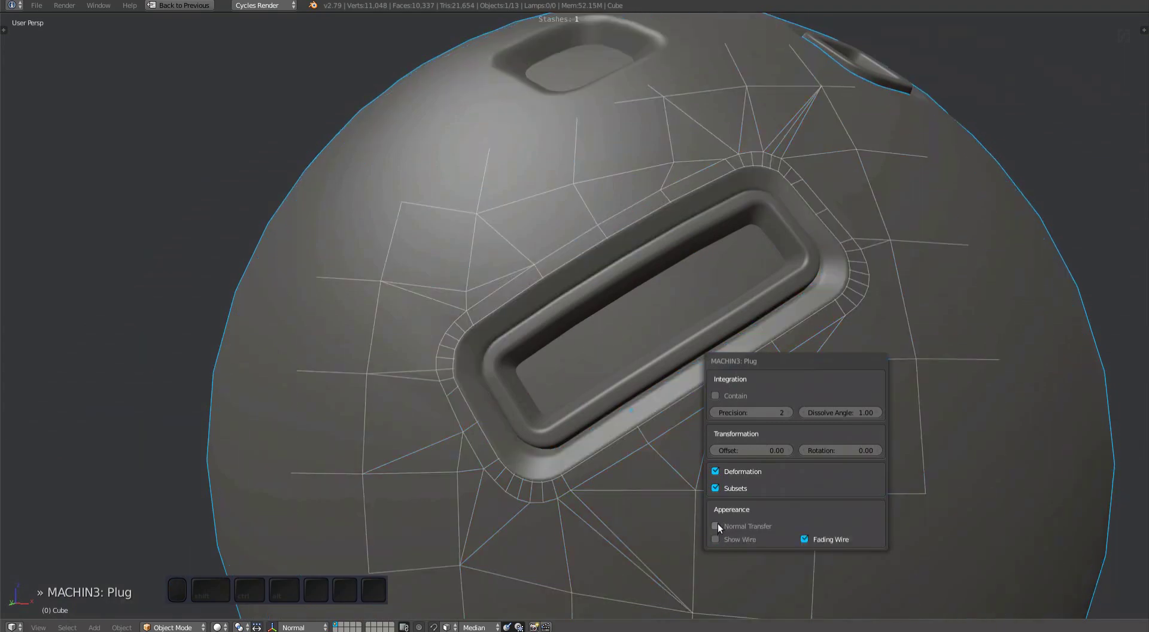
pyautogui.click(717, 524)
# Examine the mesh topology around the integrated plug on the sphere in Edit Mode
pyautogui.moveTo(582, 454); pyautogui.dragTo(649, 397, button='middle')
pyautogui.press('a')
pyautogui.press('Tab')
pyautogui.press('a')
pyautogui.moveTo(879, 409); pyautogui.dragTo(570, 356, button='middle')
pyautogui.scroll(3, 597, 409)
pyautogui.press('Tab')
pyautogui.scroll(-5, 516, 422)
# Add the original plug to the MyPlugs library as a new plug named "my hook plug"
pyautogui.moveTo(516, 422); pyautogui.dragTo(606, 376, button='middle')
pyautogui.click(629, 414)
pyautogui.scroll(2, 619, 386)
pyautogui.press('y')
pyautogui.moveTo(605, 376)
pyautogui.click(665, 390)
pyautogui.click(671, 436)
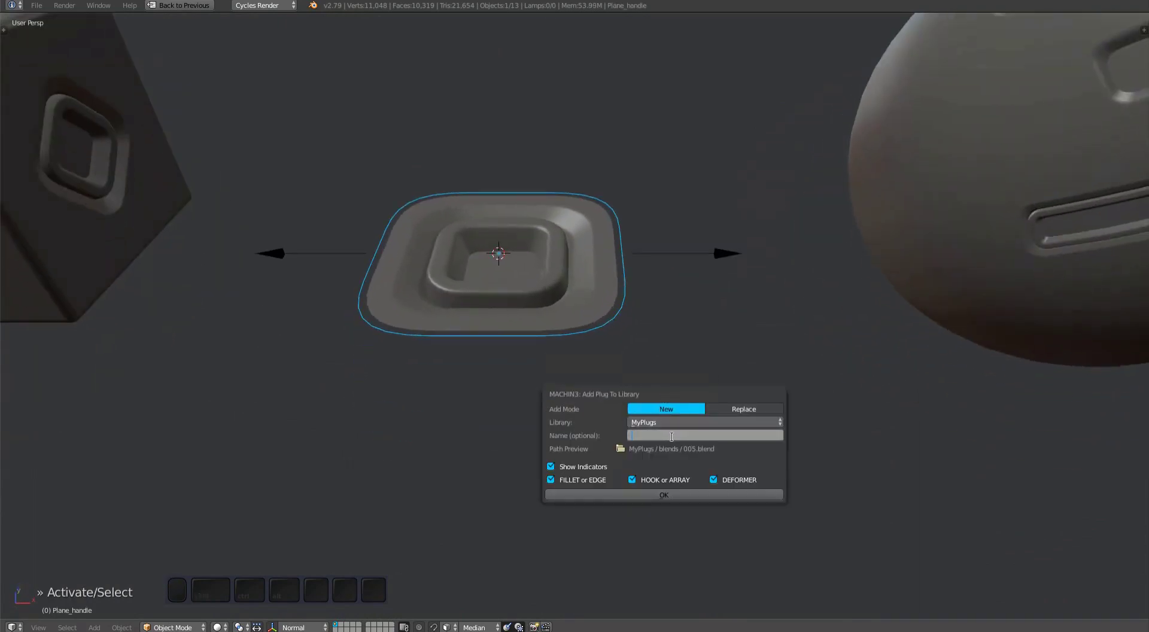
pyautogui.write('my hook plug')
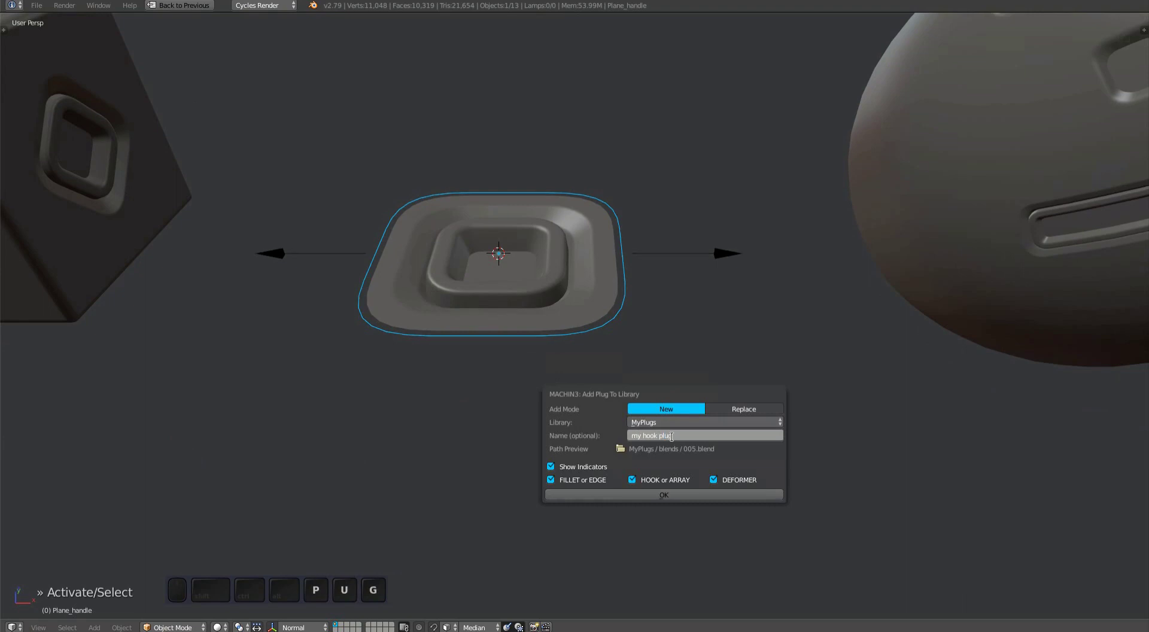
pyautogui.press('Return')
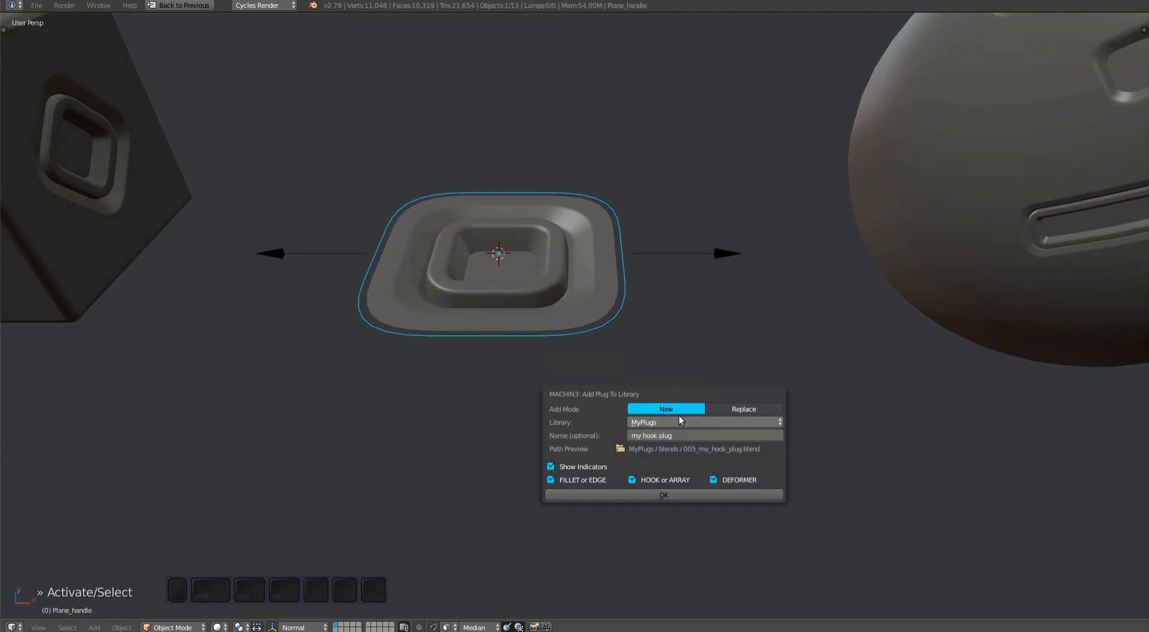
pyautogui.click(678, 494)
# Insert the newly saved hook plug from the MyPlugs library into the scene
pyautogui.press('a')
pyautogui.press('y')
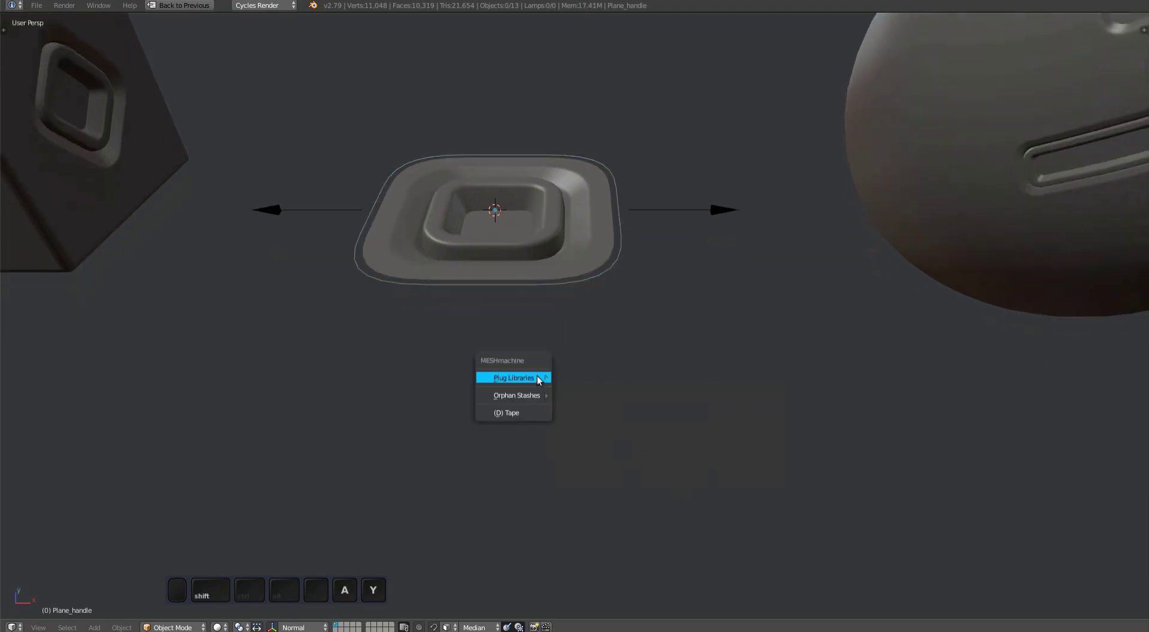
pyautogui.moveTo(537, 378)
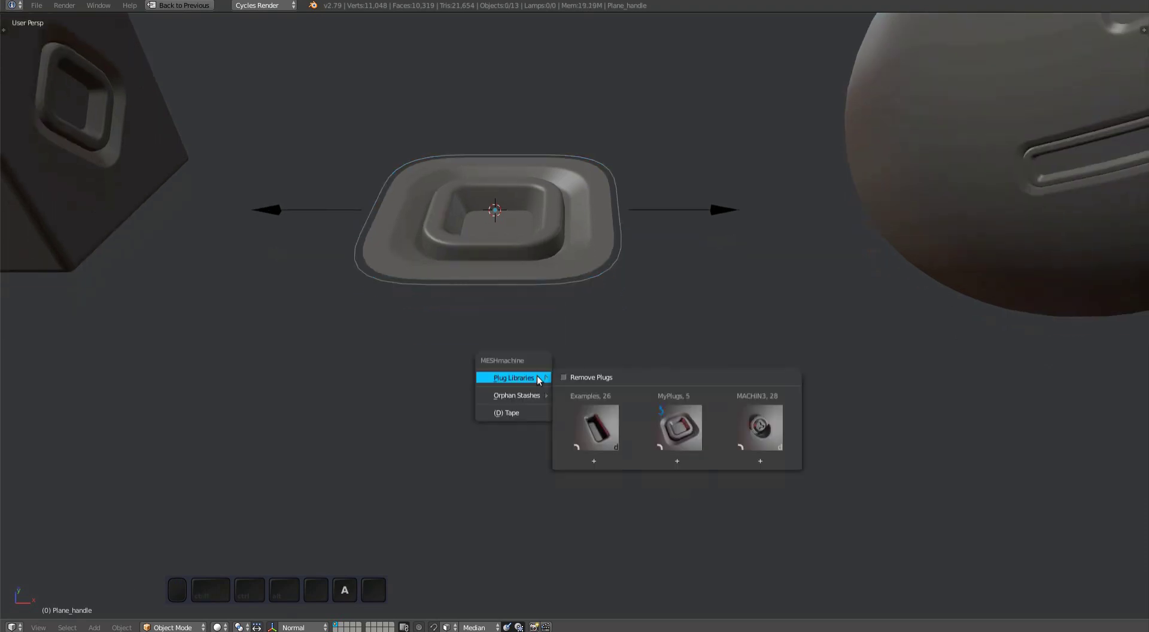
pyautogui.click(678, 433)
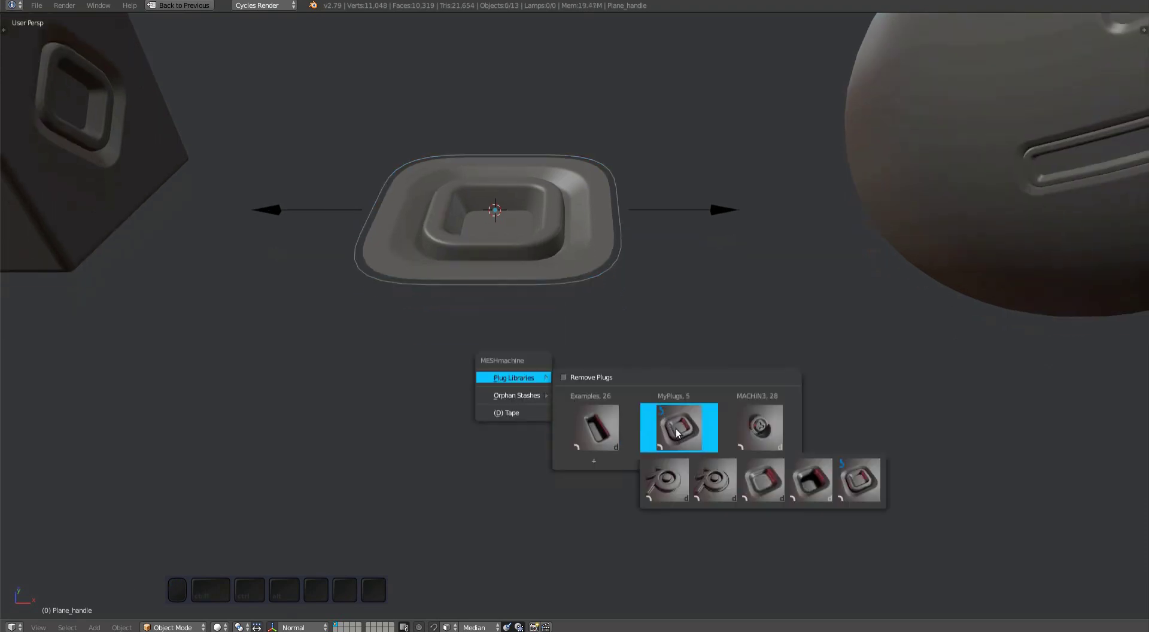
pyautogui.click(854, 492)
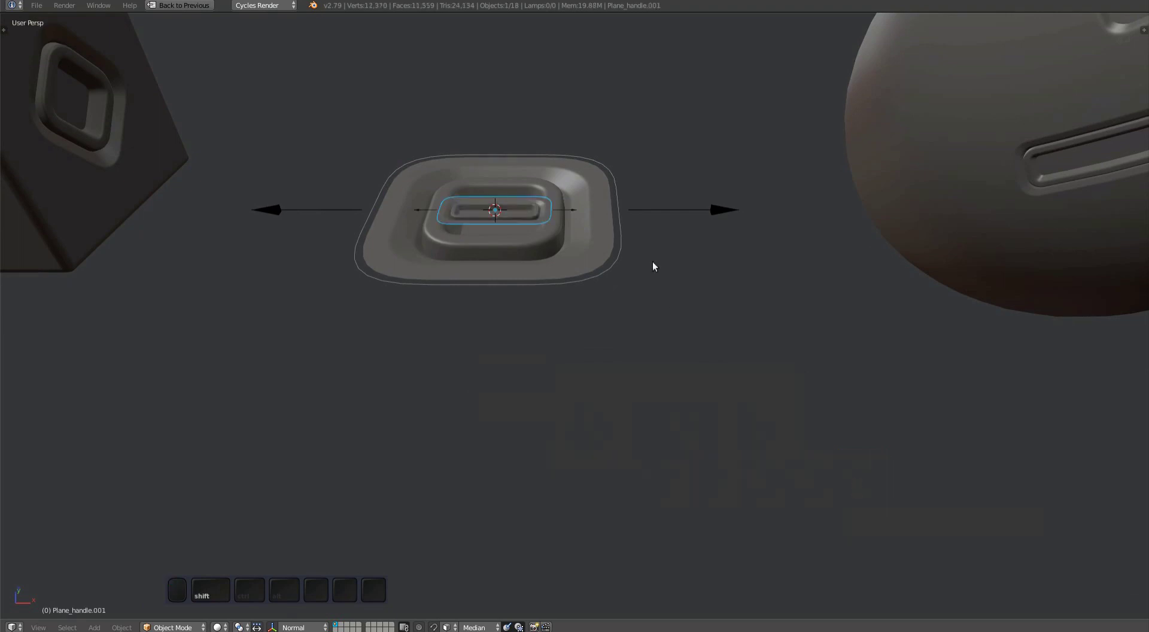
# Move the inserted hook plug onto the sphere's surface
pyautogui.moveTo(653, 261); pyautogui.dragTo(461, 373, button='middle')
pyautogui.press('g')
pyautogui.click(771, 268)
pyautogui.moveTo(771, 267); pyautogui.dragTo(483, 300, button='middle')
pyautogui.moveTo(483, 300); pyautogui.dragTo(774, 343)
pyautogui.keyDown('shift'); pyautogui.moveTo(773, 343); pyautogui.dragTo(700, 334, button='middle'); pyautogui.keyUp('shift')
# Rotate the inserted plug about its local Z axis and position it beside the first elongated recess
pyautogui.press('r')
pyautogui.press('z')
pyautogui.press('z')
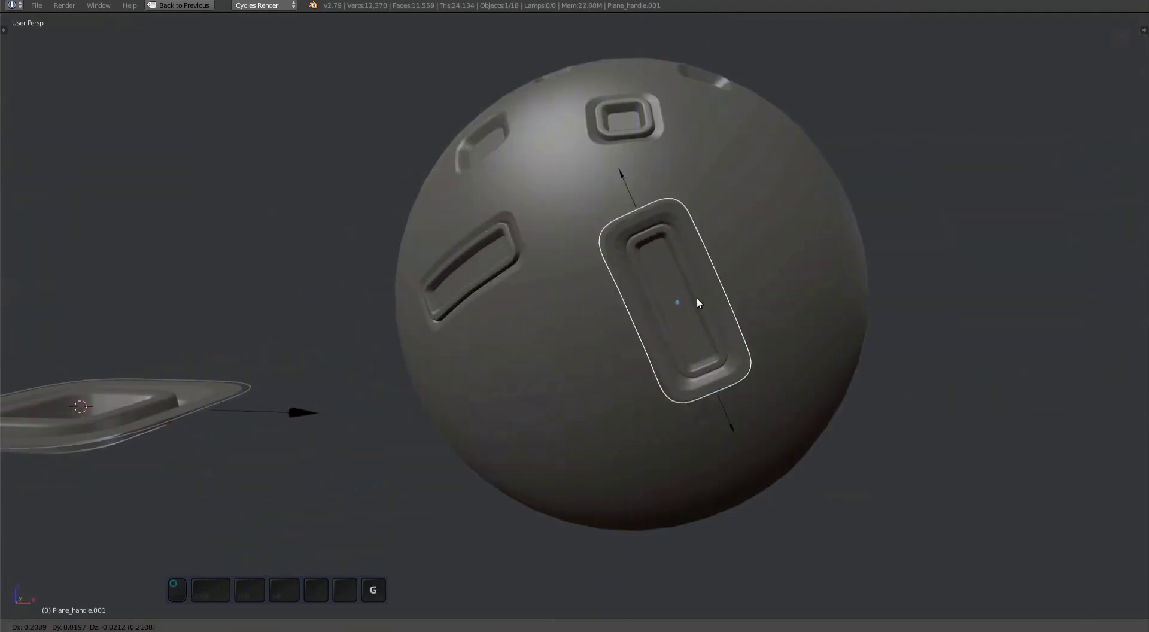
pyautogui.click(710, 275)
pyautogui.moveTo(710, 276); pyautogui.dragTo(695, 294, button='middle')
# Plug the inserted handle into the sphere with Contain and Normal Transfer enabled
pyautogui.keyDown('shift'); pyautogui.click(801, 258); pyautogui.keyUp('shift')
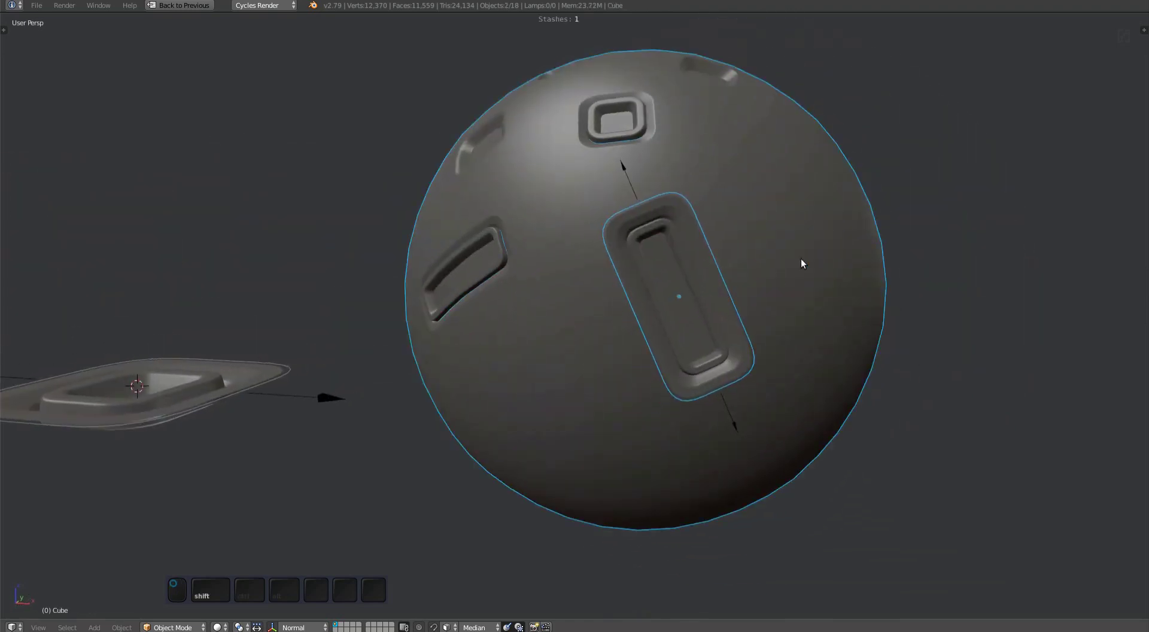
pyautogui.press('y')
pyautogui.click(801, 259)
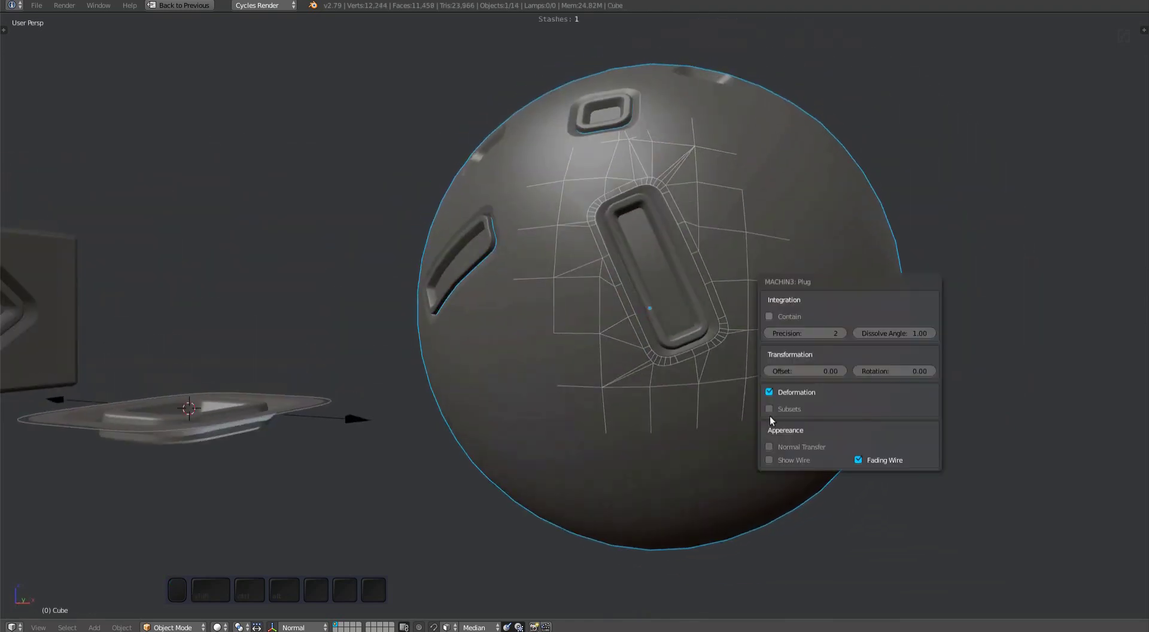
pyautogui.click(769, 316)
pyautogui.click(769, 447)
pyautogui.press('F6')
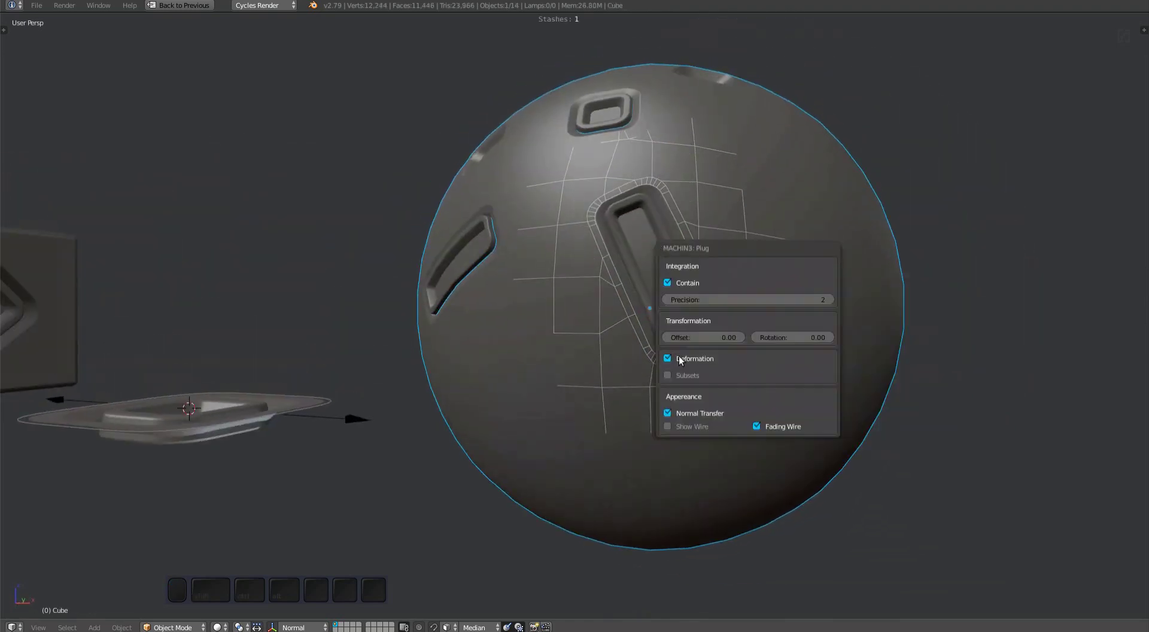
# Insert another hook plug from the library, place it on another side of the sphere and scale it to about half size
pyautogui.moveTo(485, 292); pyautogui.dragTo(673, 352, button='middle')
pyautogui.press('y')
pyautogui.moveTo(611, 258)
pyautogui.click(752, 299)
pyautogui.press('g')
pyautogui.click(621, 296)
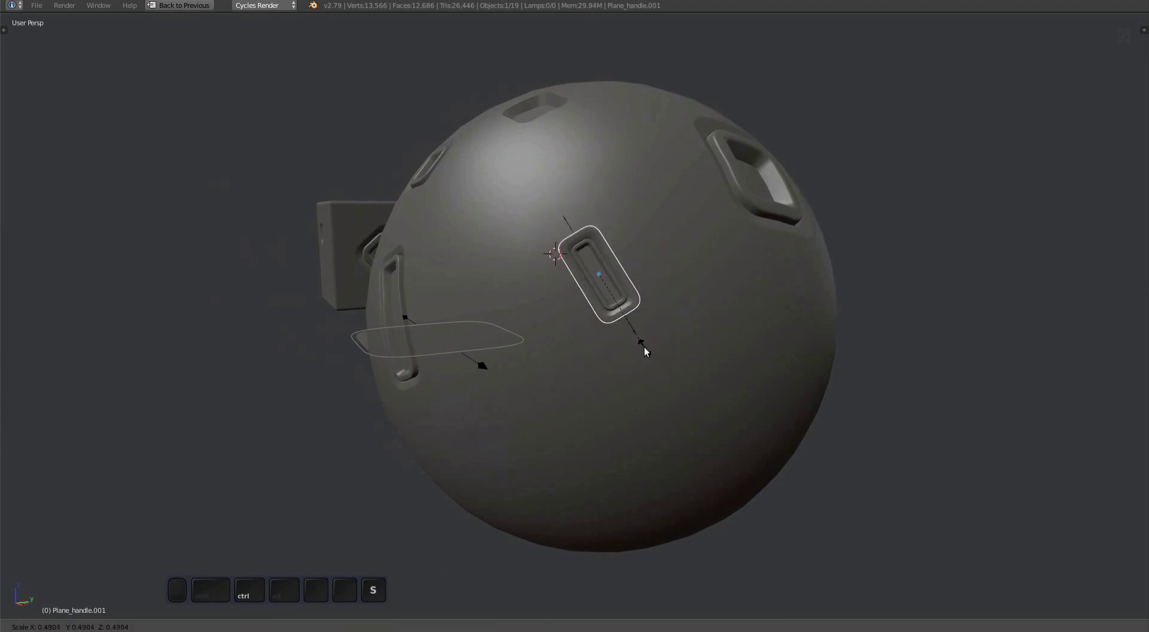
# Lengthen the new plug by moving its lower arrow empty outward along the sphere
pyautogui.rightClick(637, 333)
pyautogui.press('g')
pyautogui.click(655, 358)
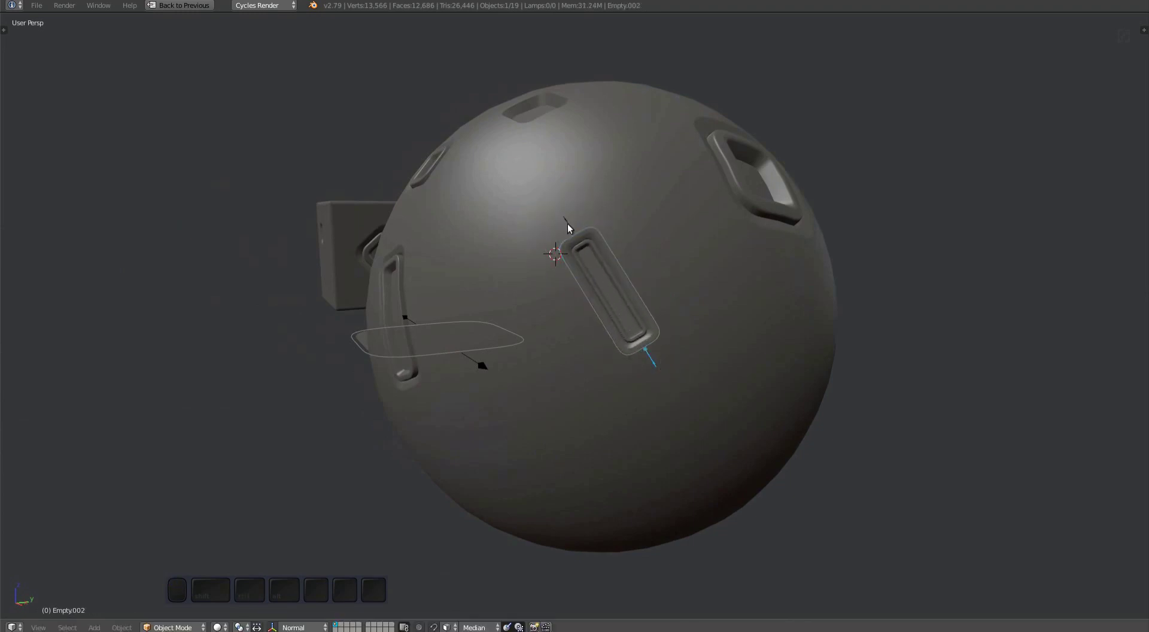